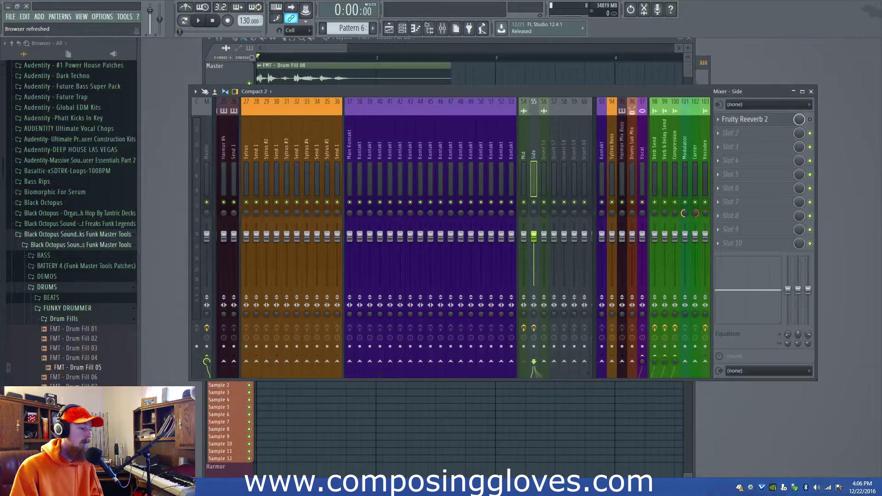
- Nudge the mixer window into place and briefly preview the drum fill
{"action": "left_click_drag", "start_coordinate": [404, 91], "coordinate": [398, 83]}
{"action": "scroll", "coordinate": [499, 145], "scroll_direction": "down", "scroll_amount": 2}
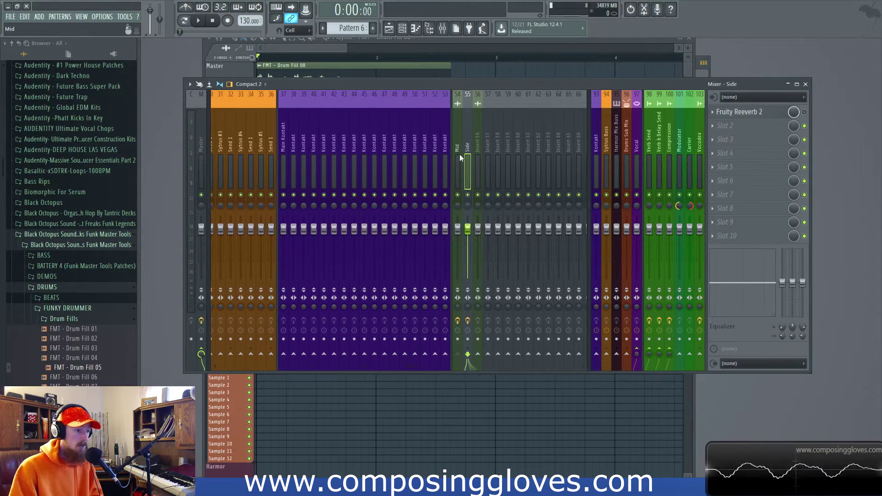
{"action": "key", "text": "space"}
{"action": "key", "text": "space"}
- Audition the Master's Fruity Reeverb 2 switched on, then switch it back off
{"action": "left_click", "coordinate": [199, 141]}
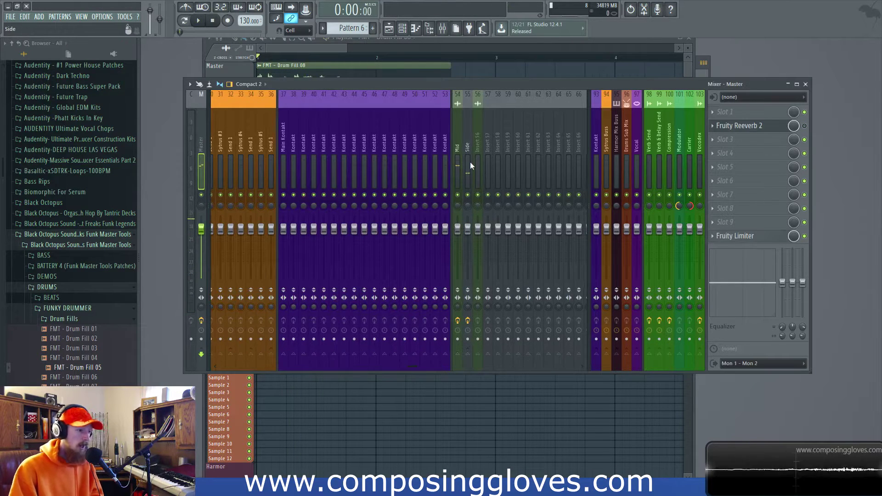
{"action": "scroll", "coordinate": [241, 161], "scroll_direction": "up", "scroll_amount": 10}
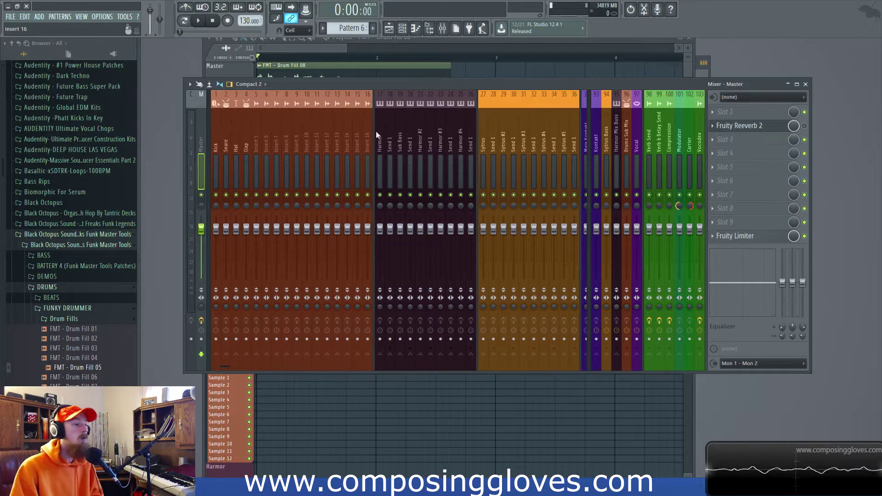
{"action": "left_click", "coordinate": [805, 126]}
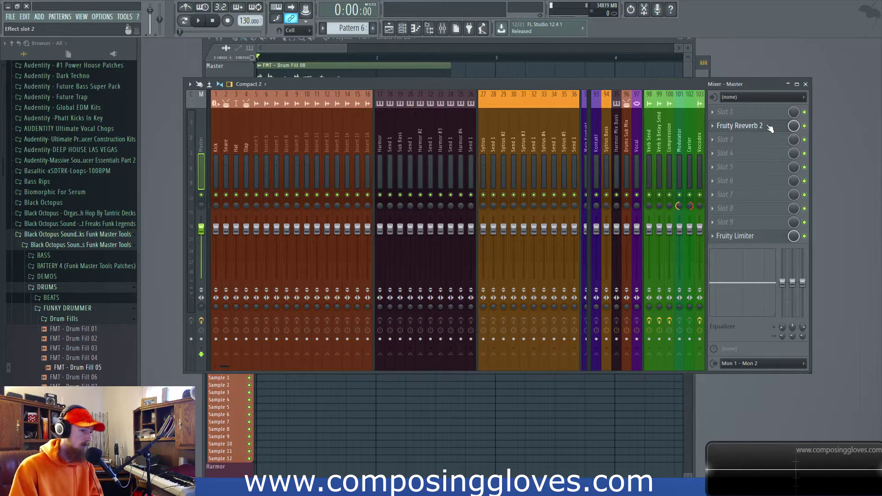
{"action": "key", "text": "space"}
{"action": "key", "text": "space"}
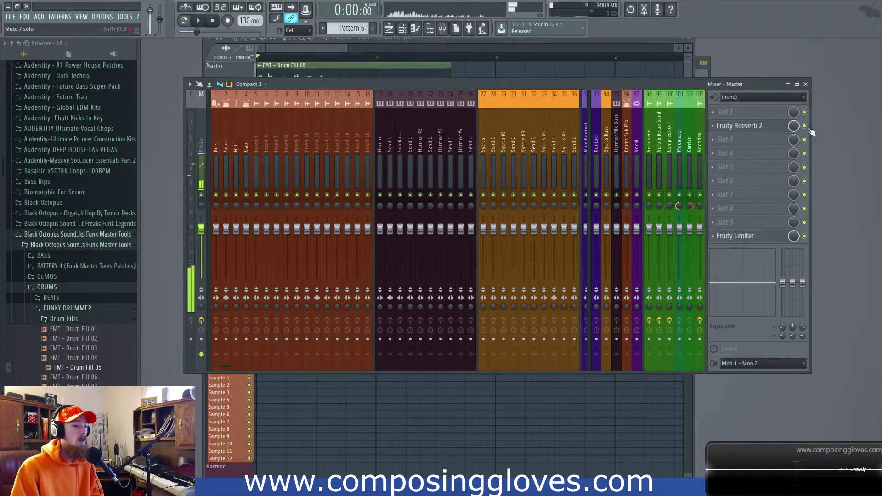
{"action": "left_click", "coordinate": [805, 127]}
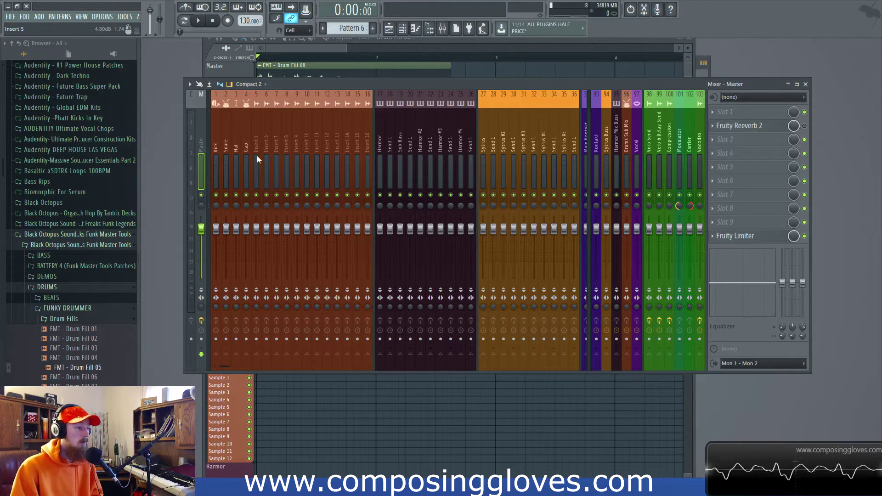
- Compare the Mid and Side inserts' effect chains while playing the drum fill
{"action": "scroll", "coordinate": [224, 156], "scroll_direction": "down", "scroll_amount": 10}
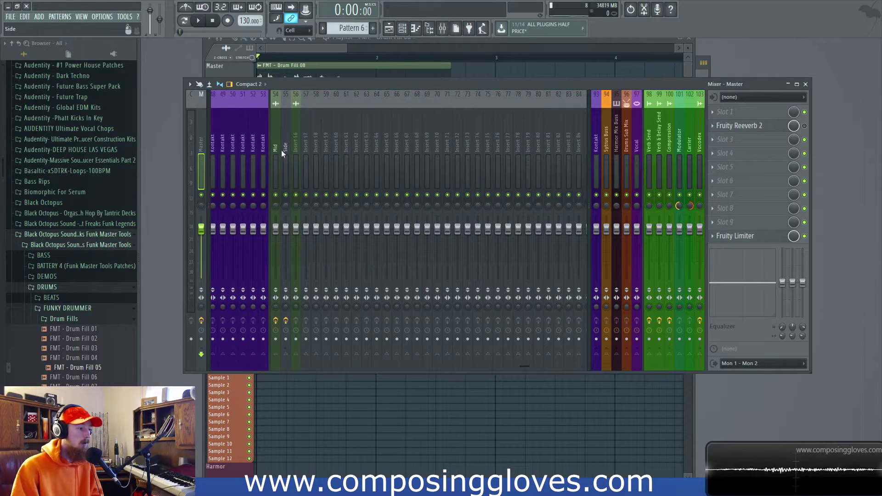
{"action": "left_click", "coordinate": [277, 156]}
{"action": "left_click", "coordinate": [288, 166]}
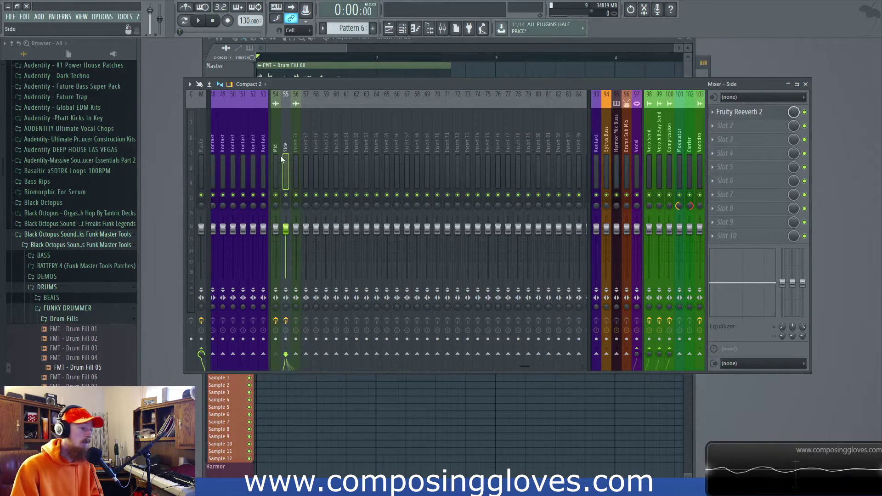
{"action": "left_click", "coordinate": [277, 168]}
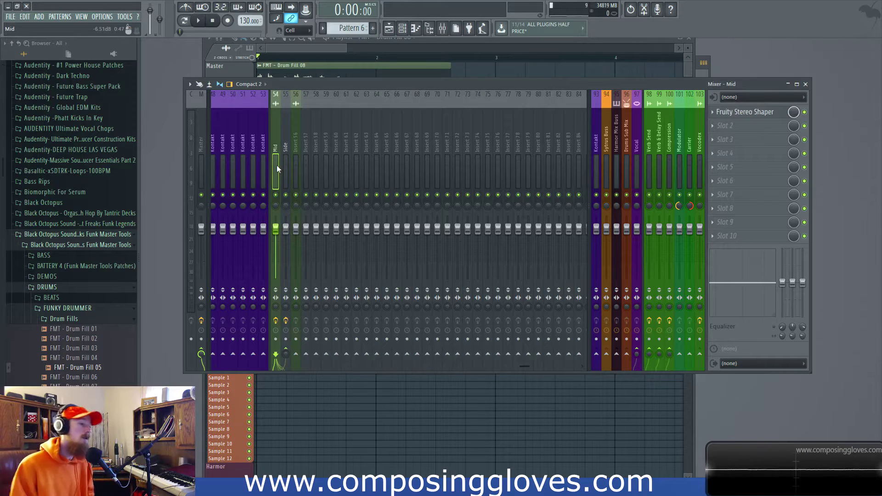
{"action": "key", "text": "space"}
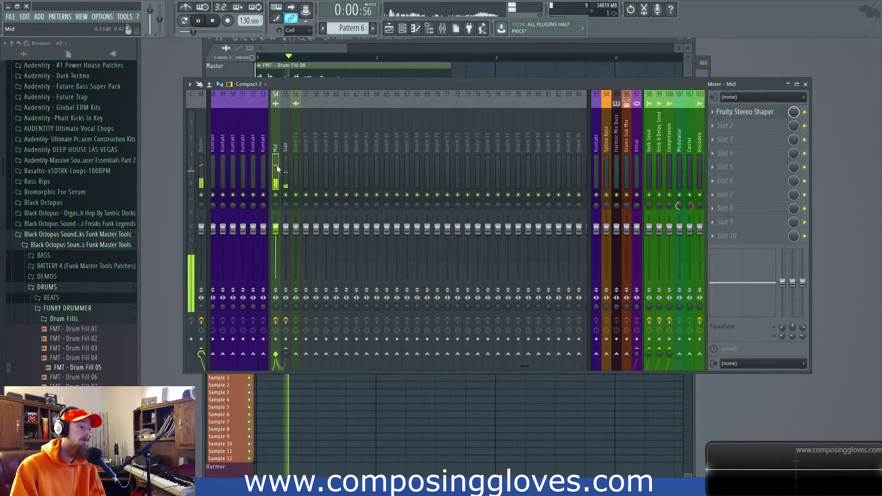
{"action": "key", "text": "space"}
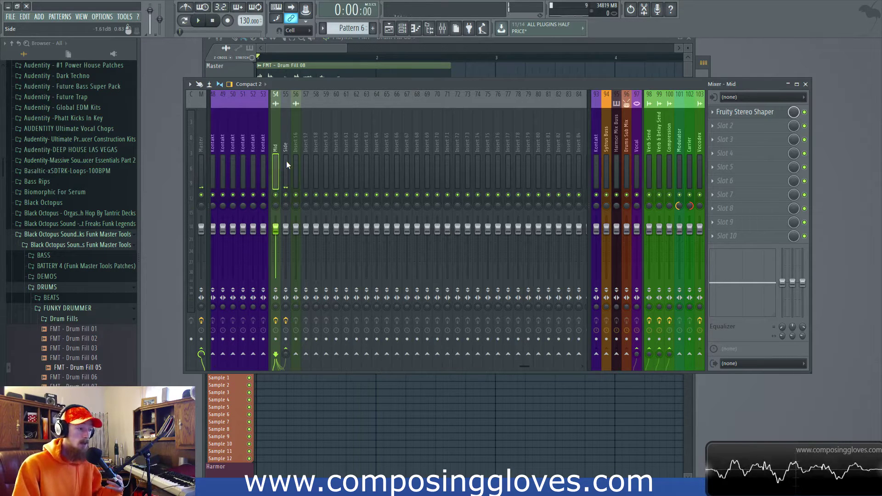
- Check the Side insert's reverb, then open the Mid insert's Fruity Stereo Shaper
{"action": "left_click", "coordinate": [286, 161]}
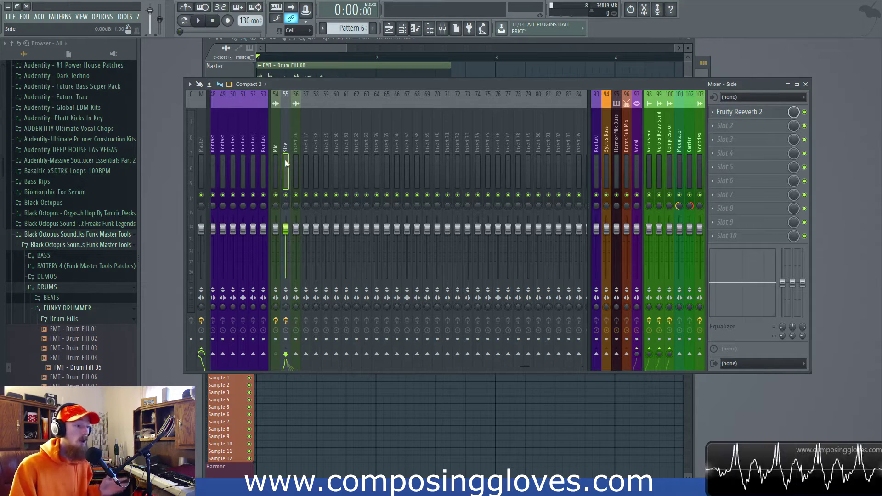
{"action": "left_click", "coordinate": [275, 167]}
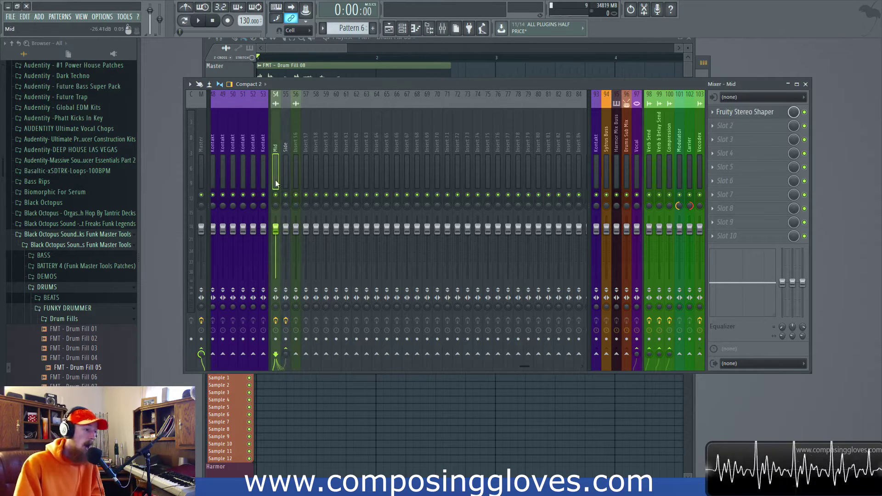
{"action": "left_click", "coordinate": [735, 114]}
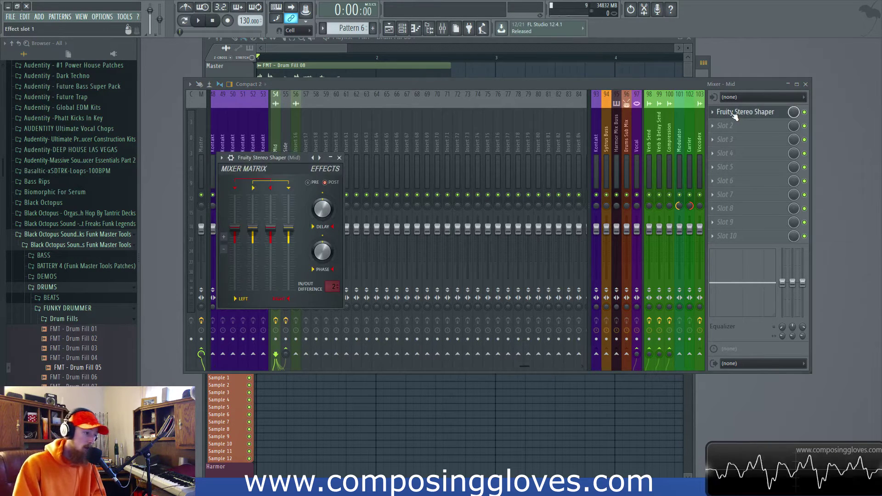
- Close the Fruity Stereo Shaper window and select the Side insert
{"action": "left_click", "coordinate": [737, 115]}
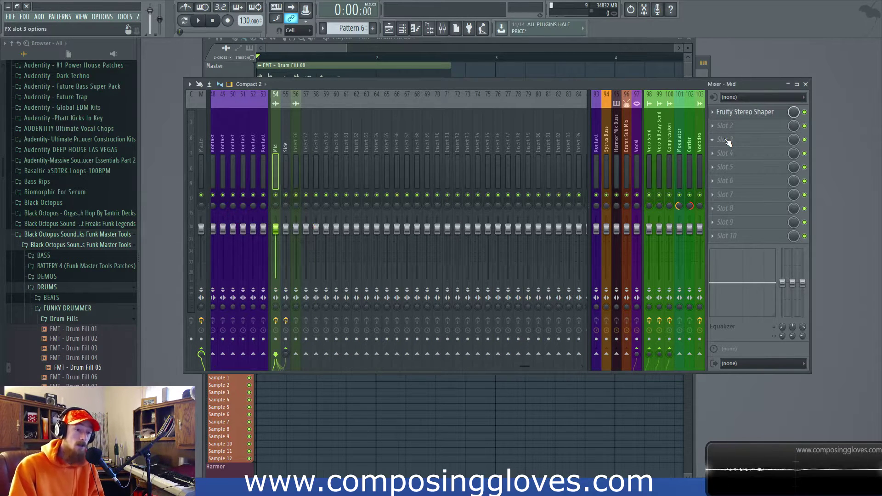
{"action": "left_click", "coordinate": [744, 114]}
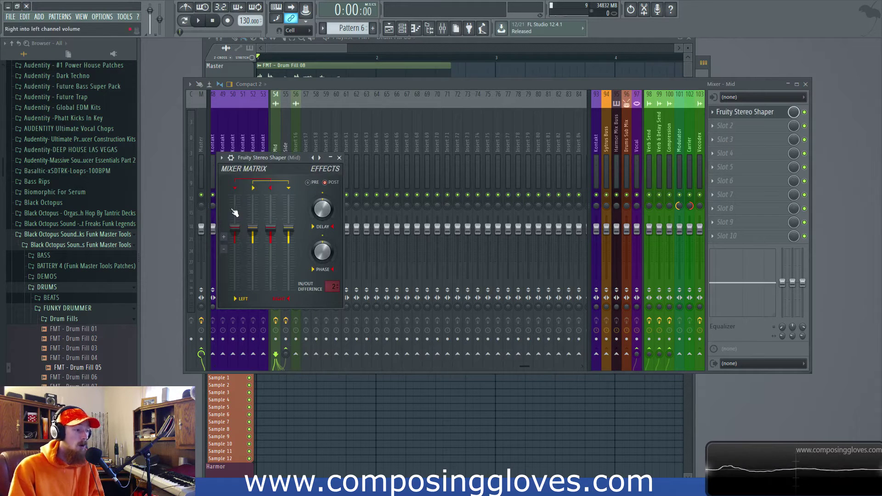
{"action": "left_click", "coordinate": [339, 157]}
{"action": "left_click", "coordinate": [286, 159]}
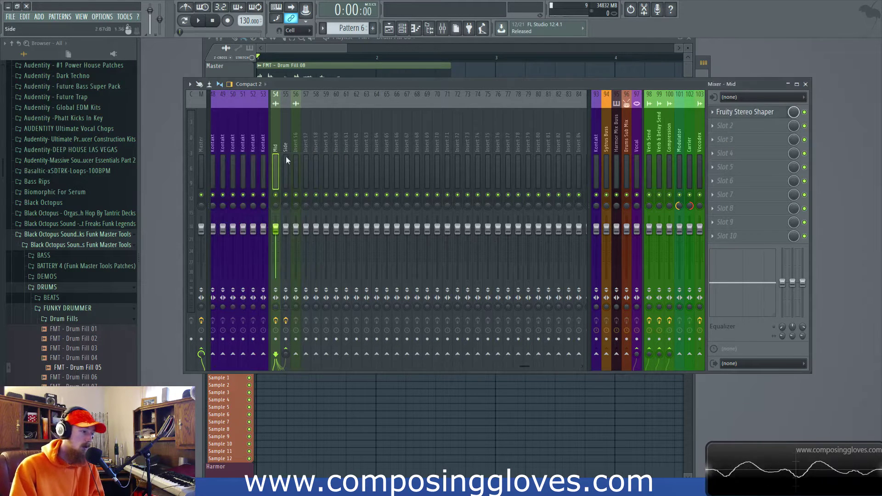
- Change the FMT - Drum Fill 08 channel's mixer track from 54 to 56
{"action": "double_click", "coordinate": [294, 67]}
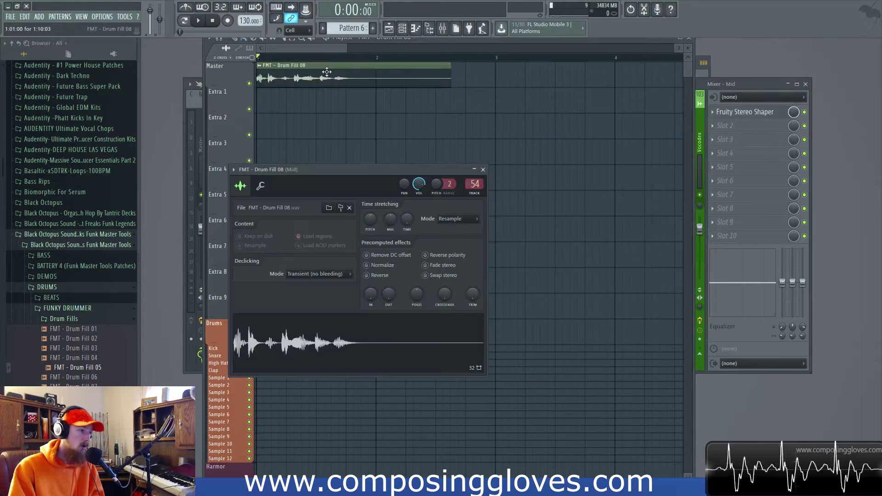
{"action": "scroll", "coordinate": [475, 184], "scroll_direction": "up", "scroll_amount": 2}
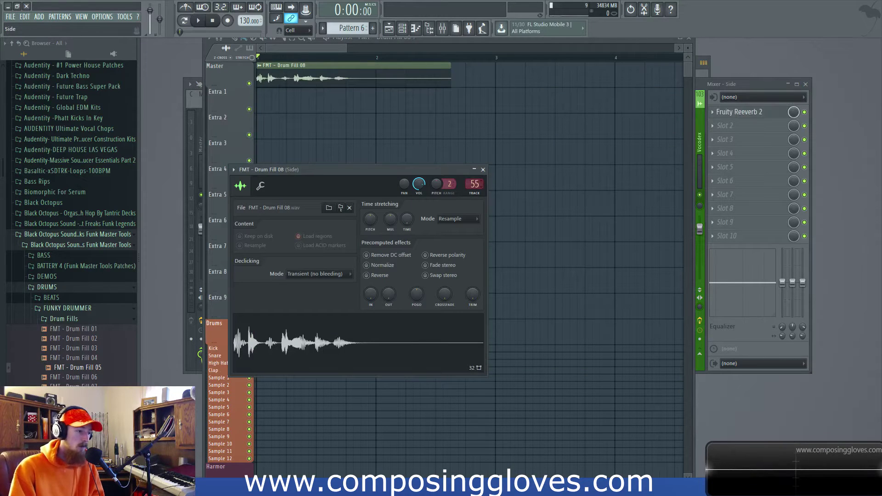
{"action": "left_click", "coordinate": [754, 87]}
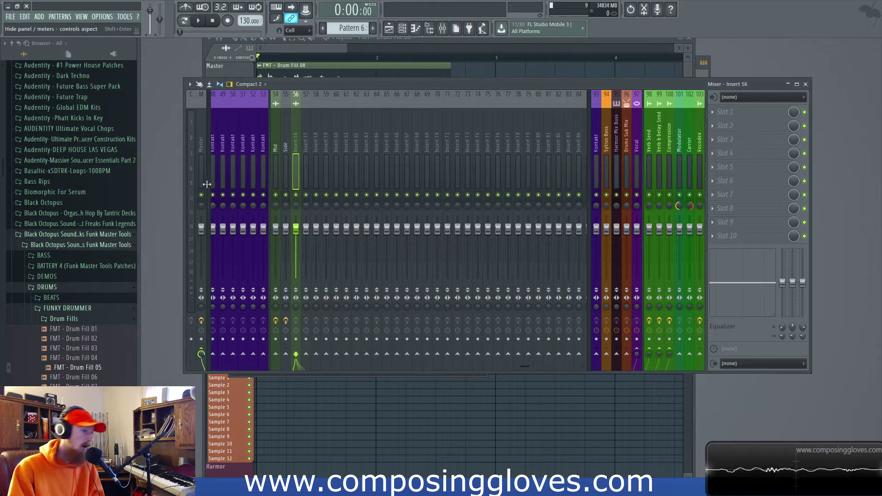
- Rename mixer insert 56 to NEW MID
{"action": "double_click", "coordinate": [296, 144]}
{"action": "type", "text": "NEWQ"}
{"action": "type", "text": " MID"}
{"action": "key", "text": "Return"}
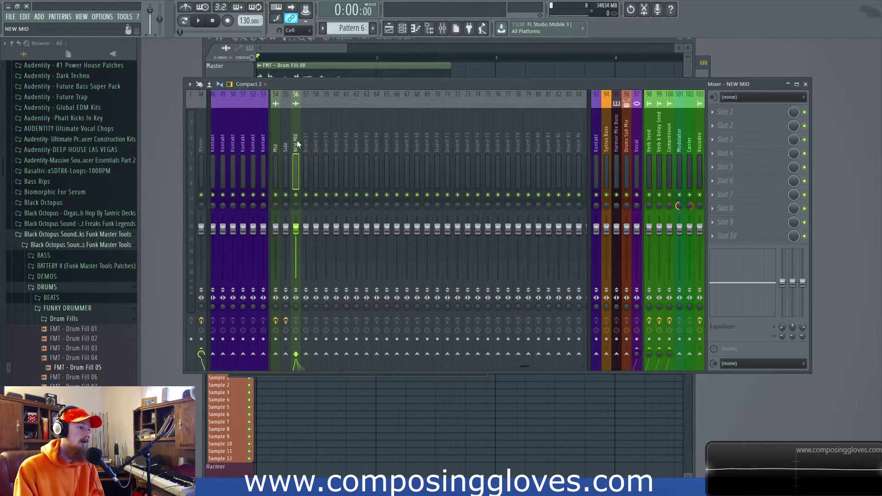
- Load Fruity Stereo Shaper into NEW MID's first slot and center its window
{"action": "left_click", "coordinate": [728, 117]}
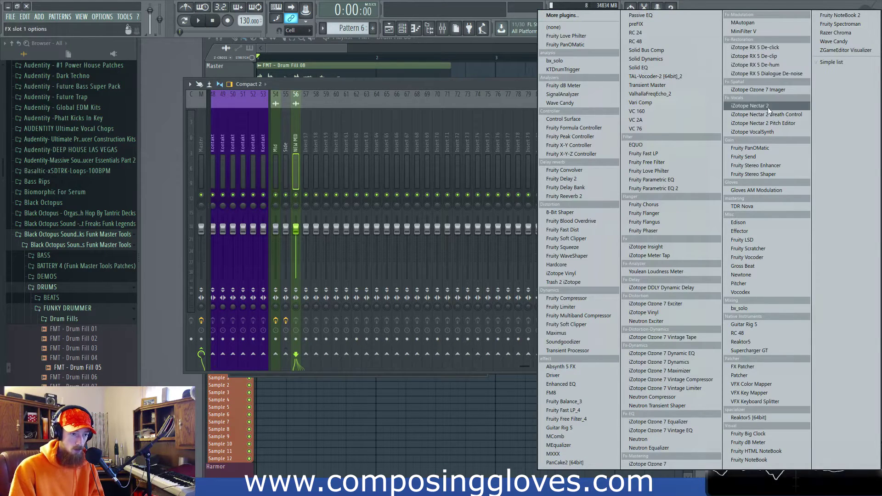
{"action": "left_click", "coordinate": [754, 174]}
{"action": "left_click_drag", "start_coordinate": [289, 109], "coordinate": [456, 92]}
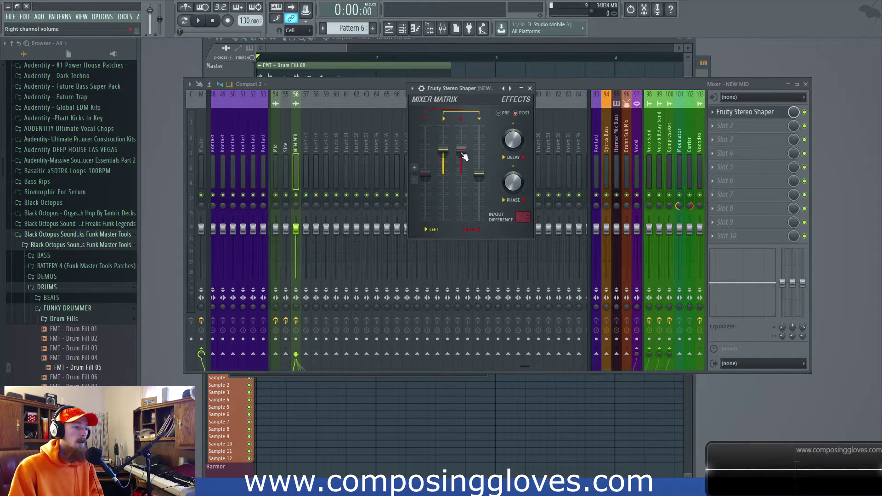
- Try different left and right matrix levels, raising the fourth to -2.2 dB while previewing
{"action": "mouse_move", "coordinate": [464, 157]}
{"action": "left_mouse_down"}
{"action": "mouse_move", "coordinate": [463, 181]}
{"action": "mouse_move", "coordinate": [463, 150]}
{"action": "left_mouse_up"}
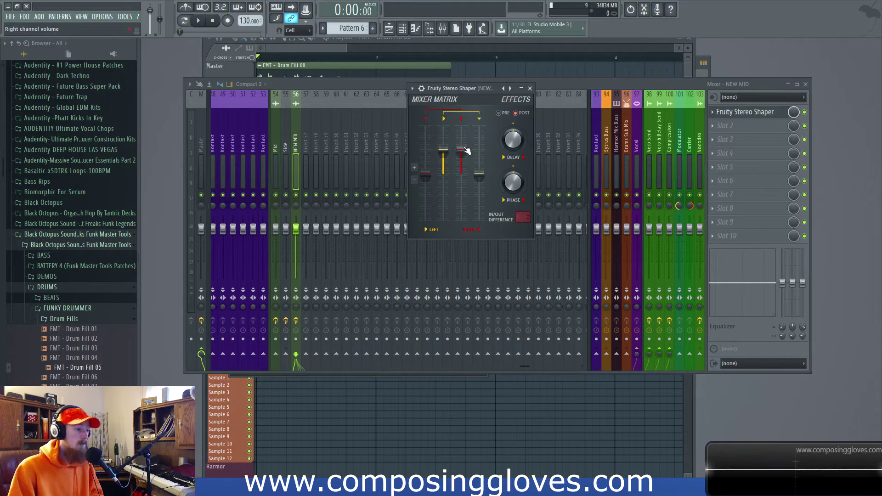
{"action": "left_click_drag", "start_coordinate": [465, 151], "coordinate": [464, 177]}
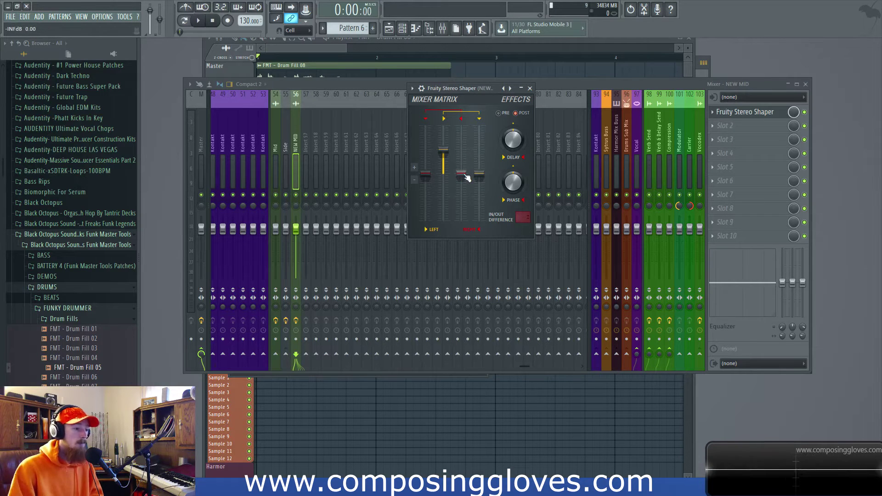
{"action": "key", "text": "space"}
{"action": "key", "text": "space"}
{"action": "left_click_drag", "start_coordinate": [444, 156], "coordinate": [462, 152]}
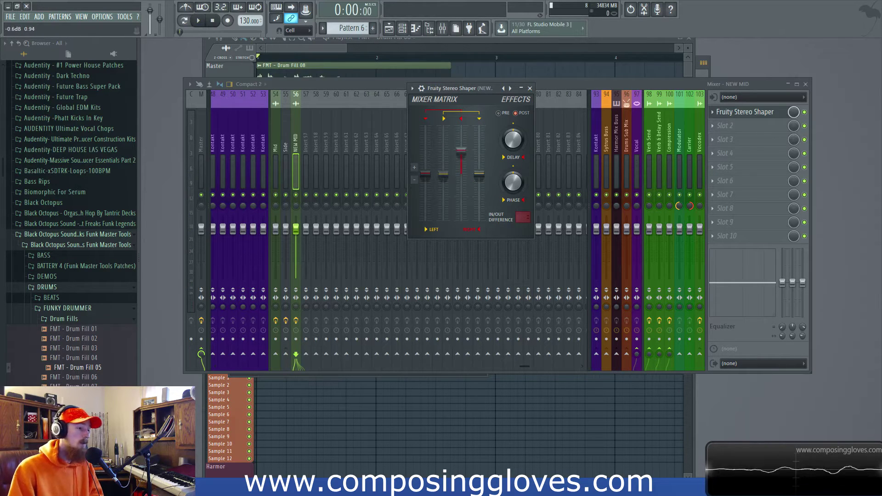
{"action": "key", "text": "space"}
{"action": "left_click_drag", "start_coordinate": [462, 154], "coordinate": [462, 175]}
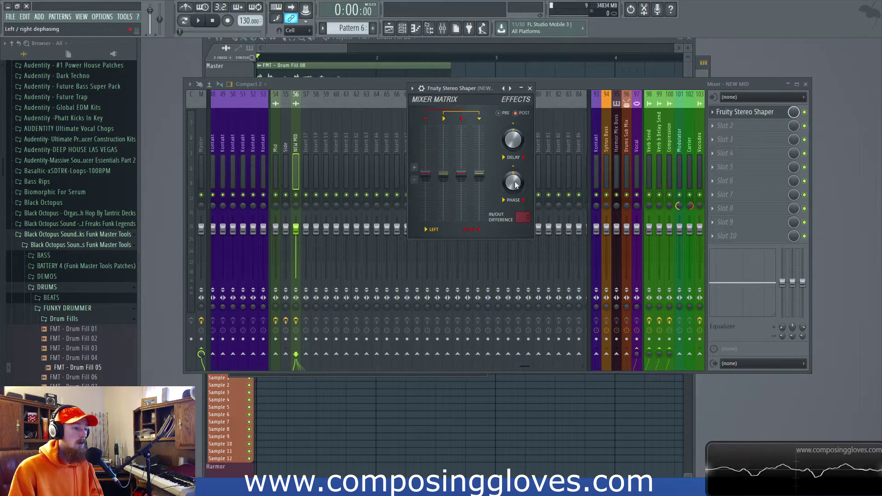
{"action": "left_click_drag", "start_coordinate": [479, 174], "coordinate": [479, 148]}
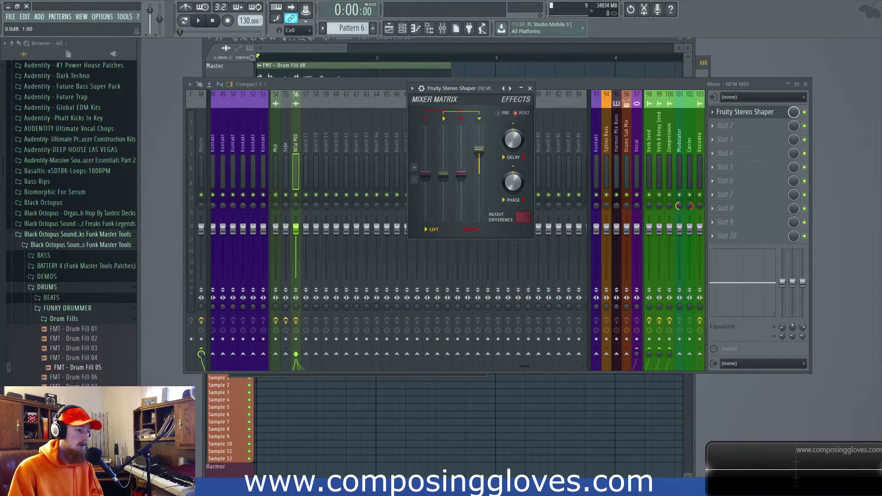
{"action": "key", "text": "space"}
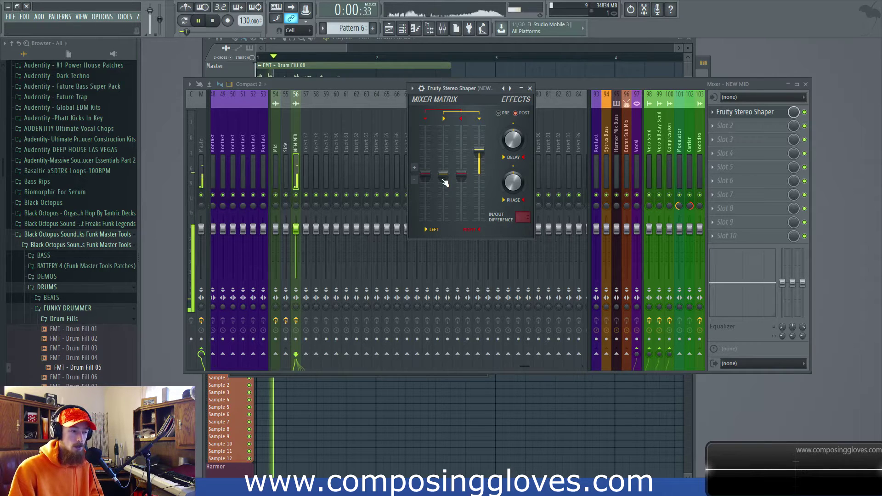
{"action": "key", "text": "space"}
- Rework the fourth (-4.7 dB) and second (-41.3 dB) levels and drop Left to -INF
{"action": "mouse_move", "coordinate": [479, 149]}
{"action": "left_mouse_down"}
{"action": "mouse_move", "coordinate": [479, 174]}
{"action": "mouse_move", "coordinate": [480, 149]}
{"action": "left_mouse_up"}
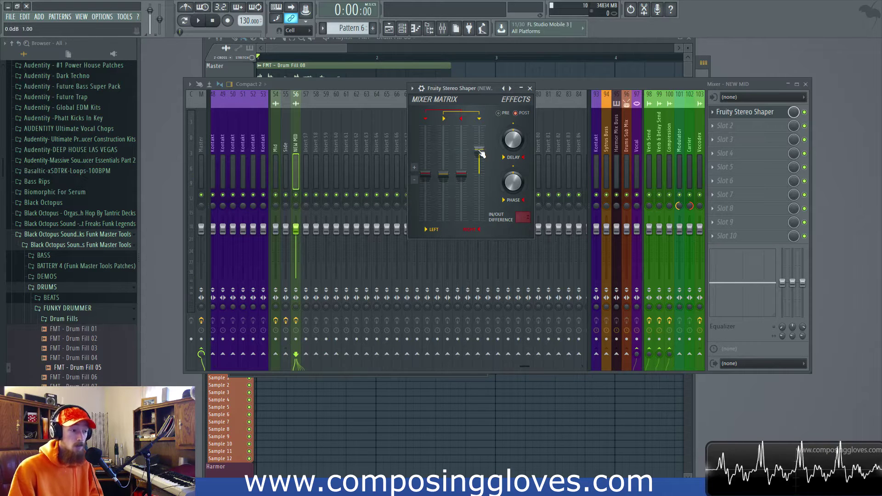
{"action": "left_click_drag", "start_coordinate": [444, 173], "coordinate": [444, 154]}
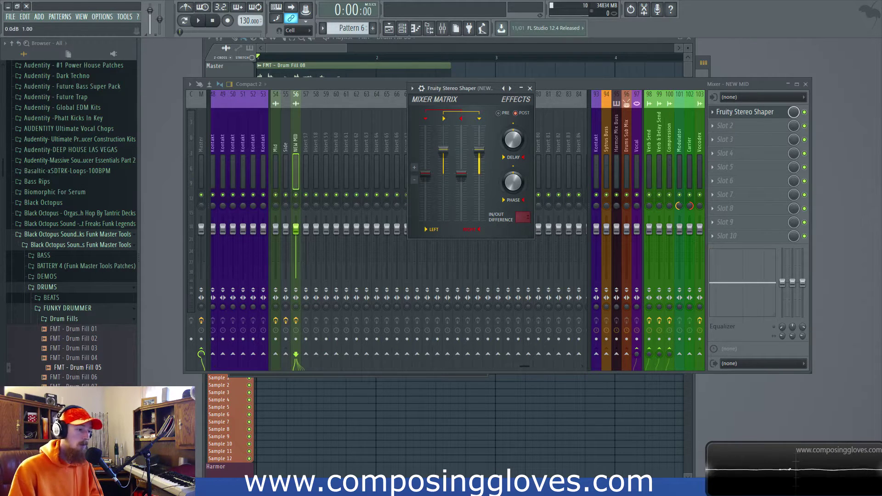
{"action": "key", "text": "space"}
{"action": "key", "text": "space"}
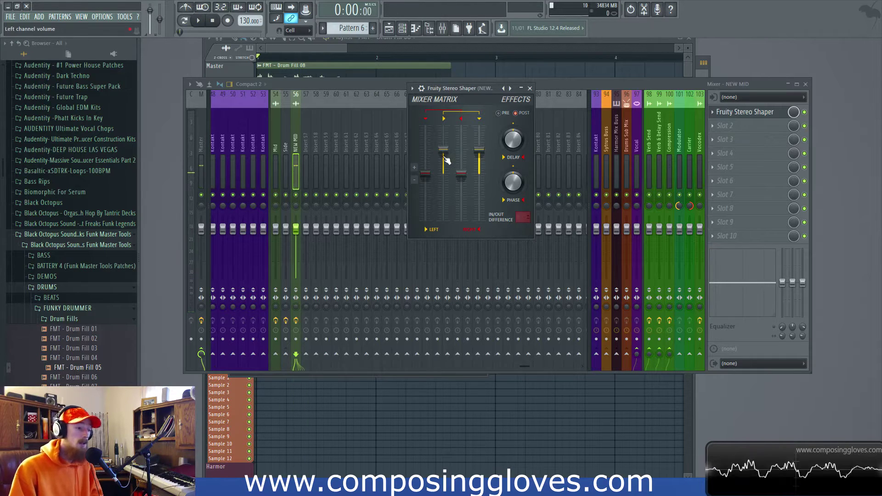
{"action": "left_click_drag", "start_coordinate": [479, 148], "coordinate": [480, 159]}
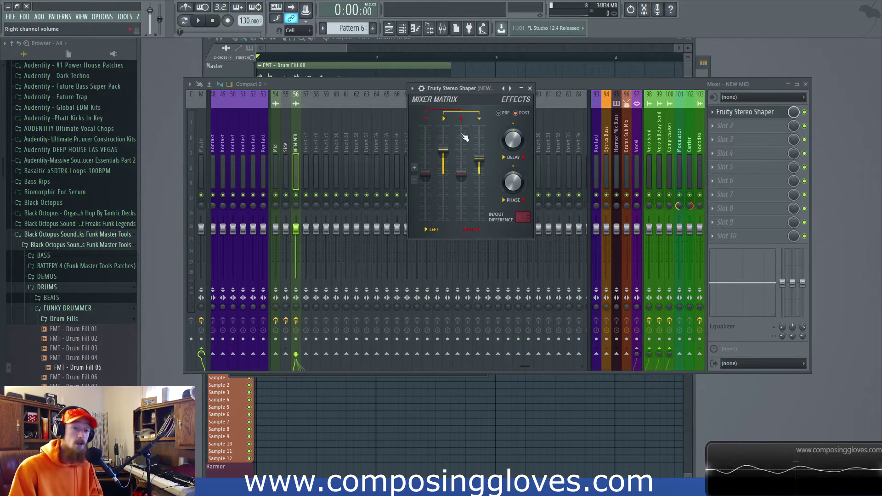
{"action": "left_click_drag", "start_coordinate": [443, 150], "coordinate": [479, 174]}
{"action": "left_click_drag", "start_coordinate": [425, 174], "coordinate": [425, 152]}
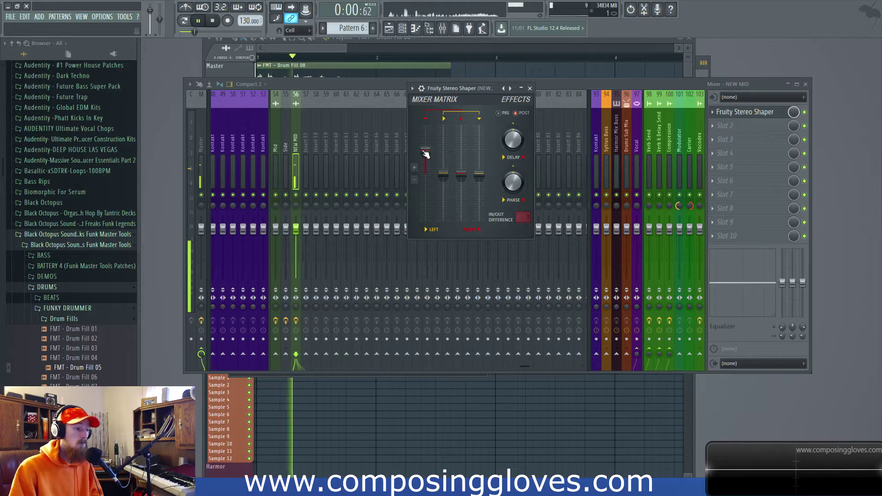
{"action": "left_click_drag", "start_coordinate": [426, 154], "coordinate": [425, 173]}
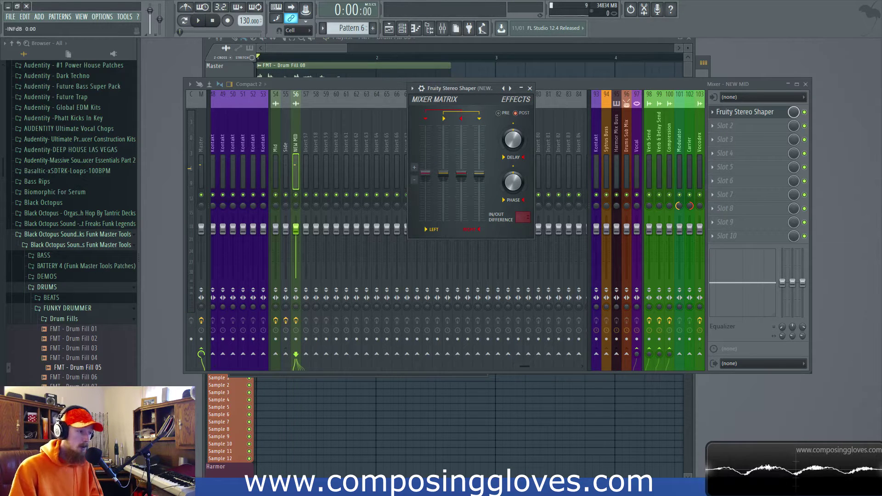
- Lower the third Stereo Shaper mix level to -6.0 dB and adjust the fourth while listening
{"action": "left_click_drag", "start_coordinate": [480, 87], "coordinate": [477, 84]}
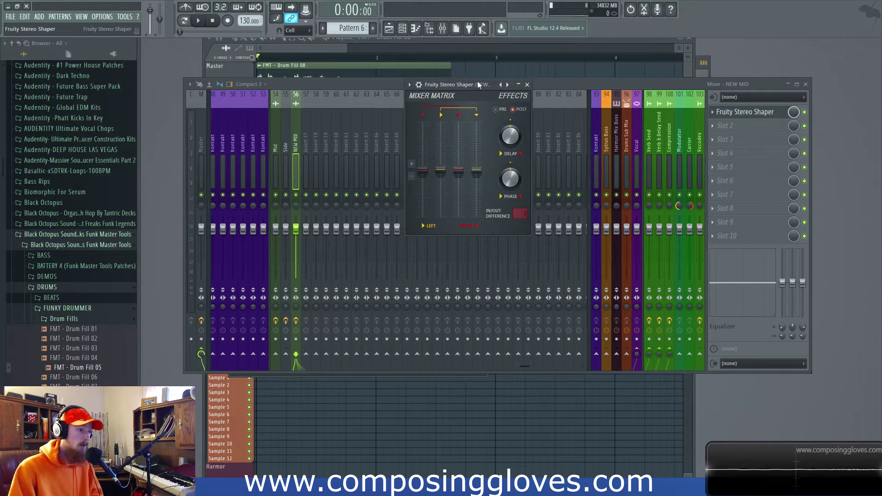
{"action": "left_click_drag", "start_coordinate": [458, 171], "coordinate": [444, 150]}
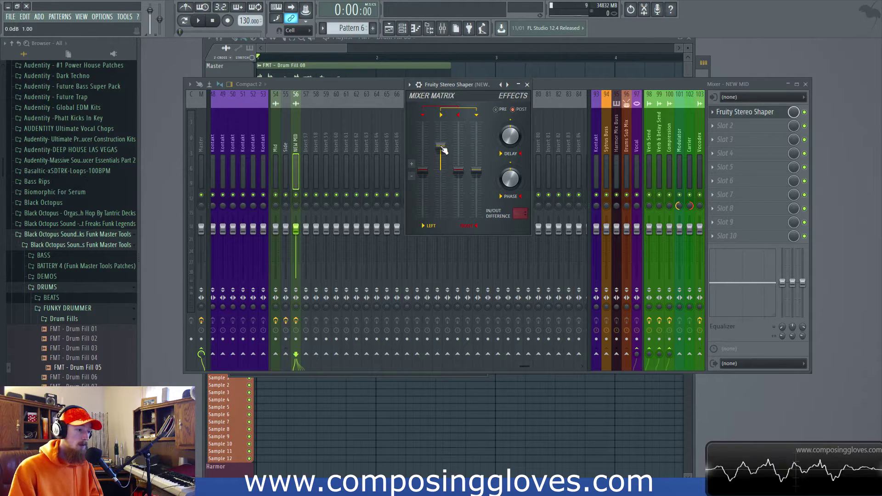
{"action": "key", "text": "space"}
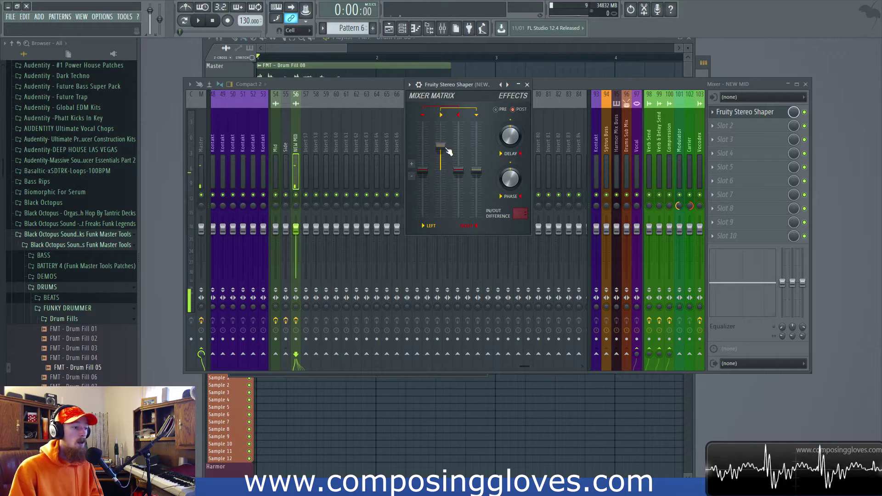
{"action": "mouse_move", "coordinate": [477, 173]}
{"action": "left_mouse_down"}
{"action": "mouse_move", "coordinate": [478, 148]}
{"action": "mouse_move", "coordinate": [478, 172]}
{"action": "left_mouse_up"}
{"action": "key", "text": "space"}
{"action": "key", "text": "space"}
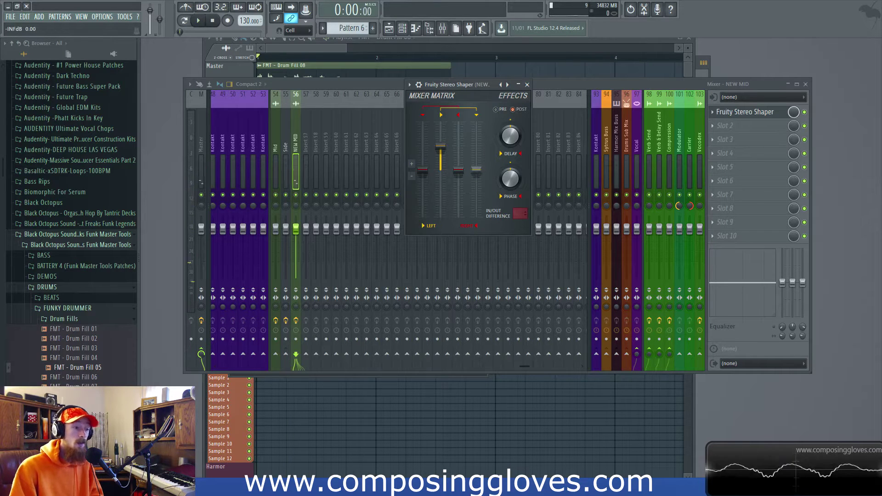
- Pull left-into-right fully down then back up, and dip then restore the right level
{"action": "left_click_drag", "start_coordinate": [479, 172], "coordinate": [482, 198]}
{"action": "key", "text": "space"}
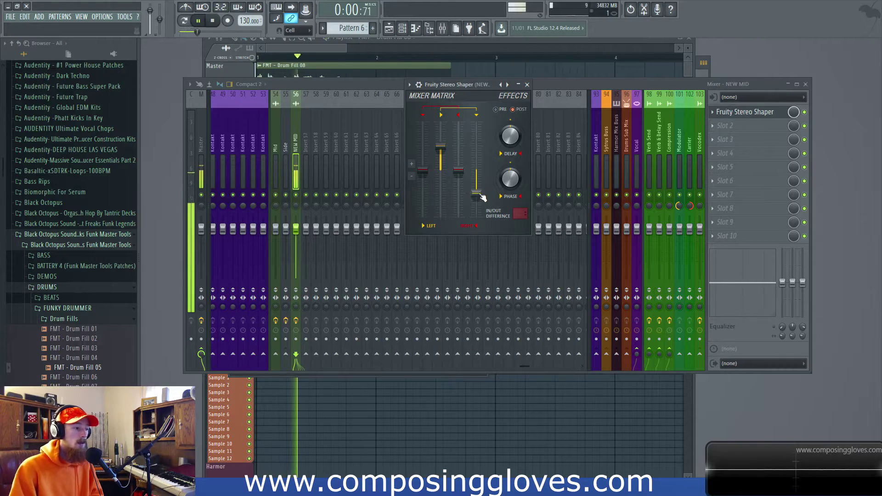
{"action": "key", "text": "space"}
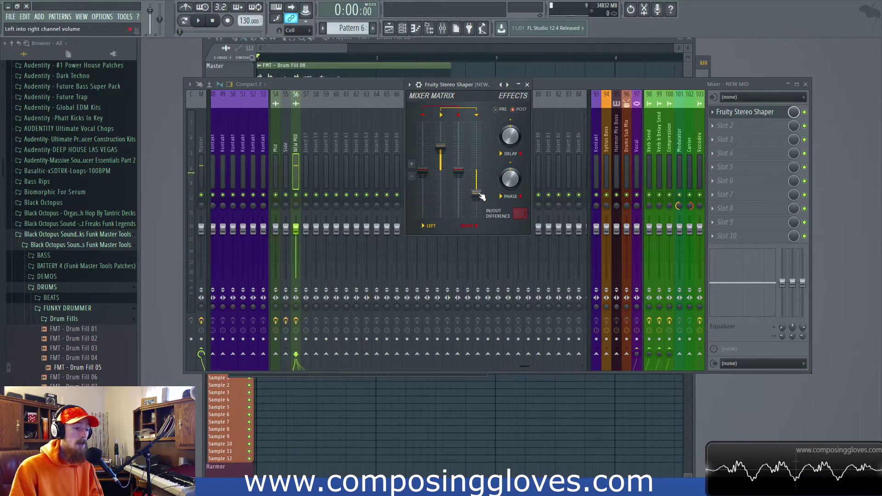
{"action": "left_click_drag", "start_coordinate": [480, 196], "coordinate": [480, 175]}
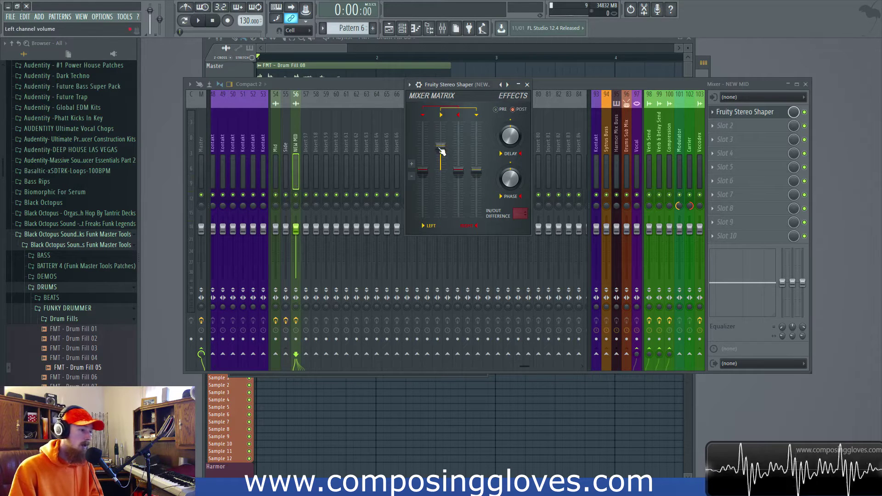
{"action": "left_click_drag", "start_coordinate": [458, 172], "coordinate": [458, 193]}
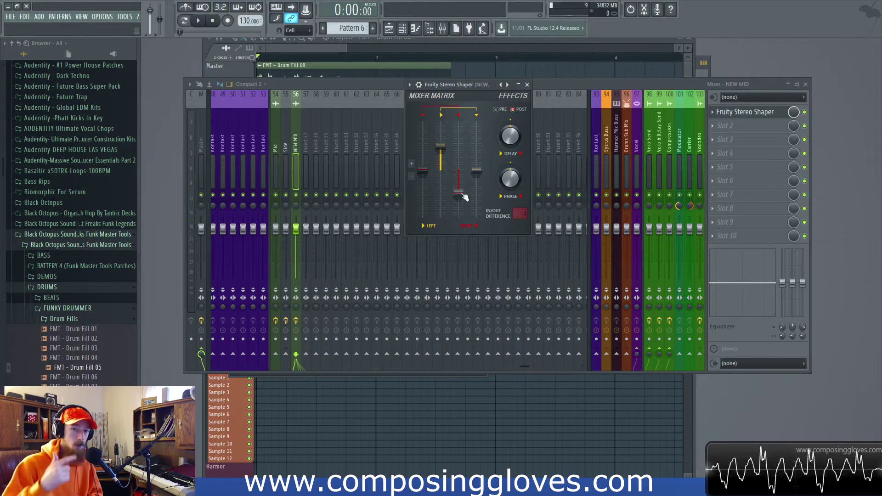
{"action": "left_click_drag", "start_coordinate": [464, 197], "coordinate": [459, 147]}
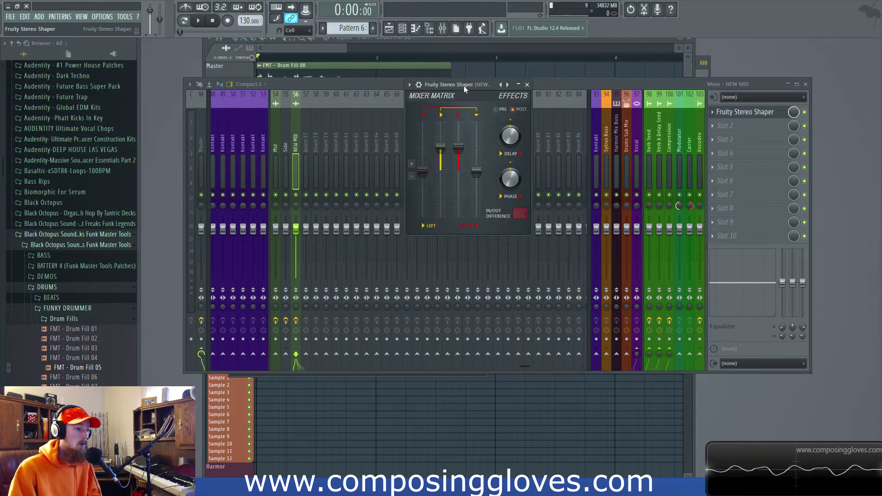
{"action": "left_click_drag", "start_coordinate": [464, 85], "coordinate": [446, 89]}
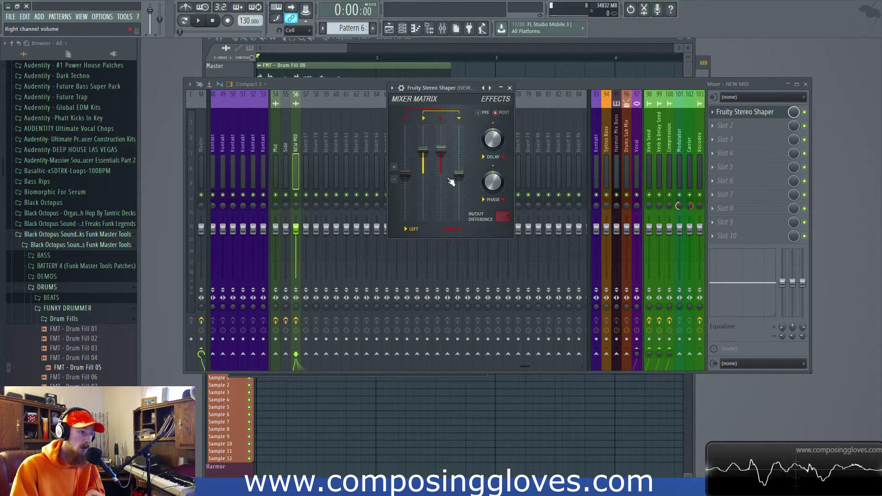
- Load the Mixing > Mid - aSide splitter preset into the Fruity Stereo Shaper
{"action": "right_click", "coordinate": [489, 87]}
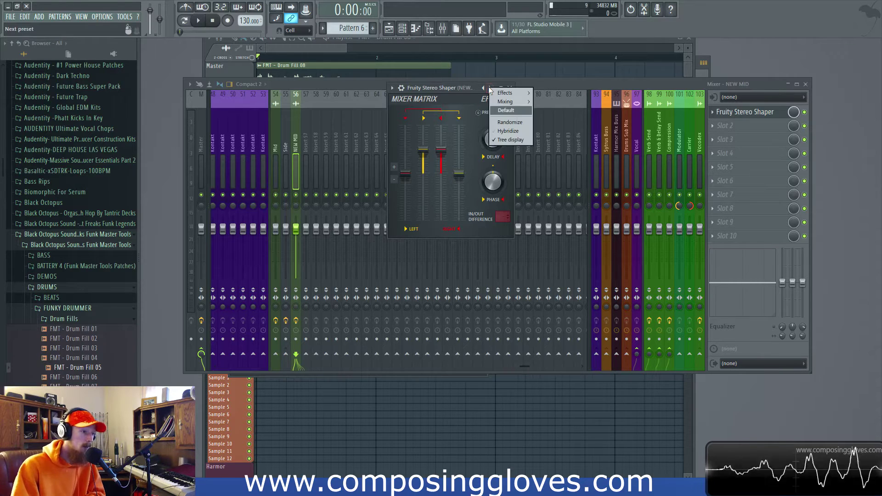
{"action": "mouse_move", "coordinate": [526, 106]}
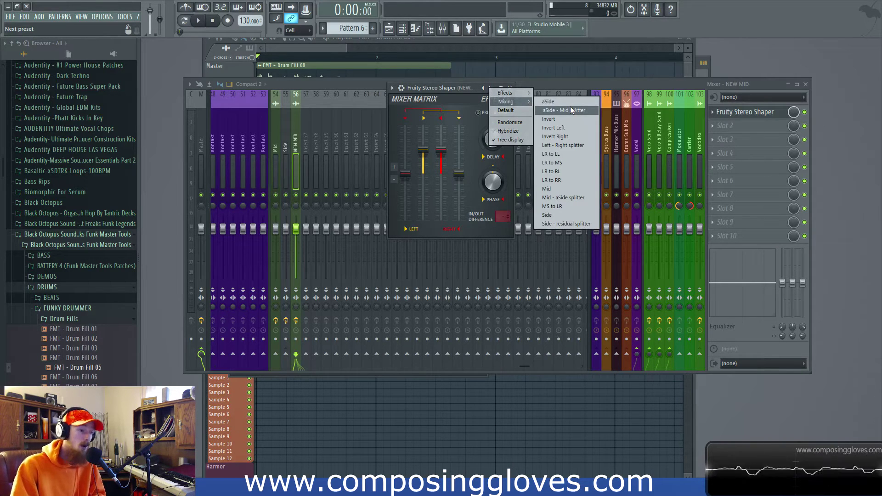
{"action": "left_click", "coordinate": [566, 198]}
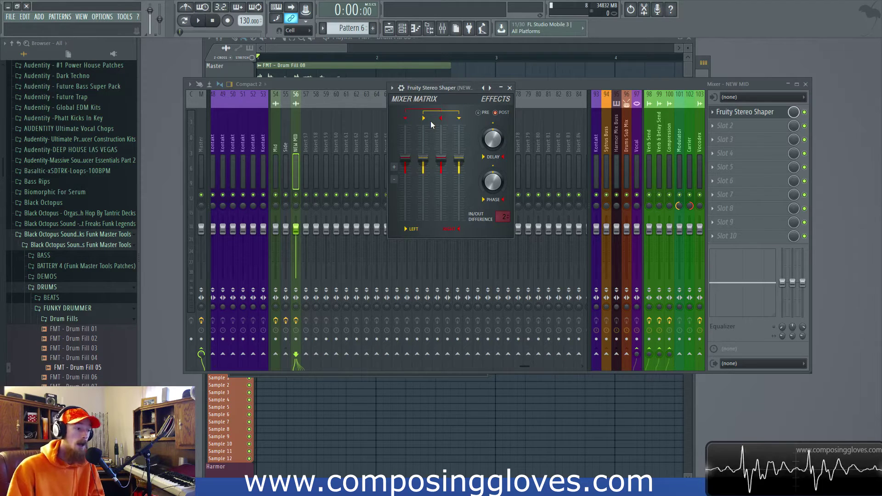
- Arrange the Stereo Shaper and Mixer windows side by side
{"action": "left_click_drag", "start_coordinate": [445, 86], "coordinate": [209, 31]}
{"action": "left_click_drag", "start_coordinate": [360, 86], "coordinate": [431, 86]}
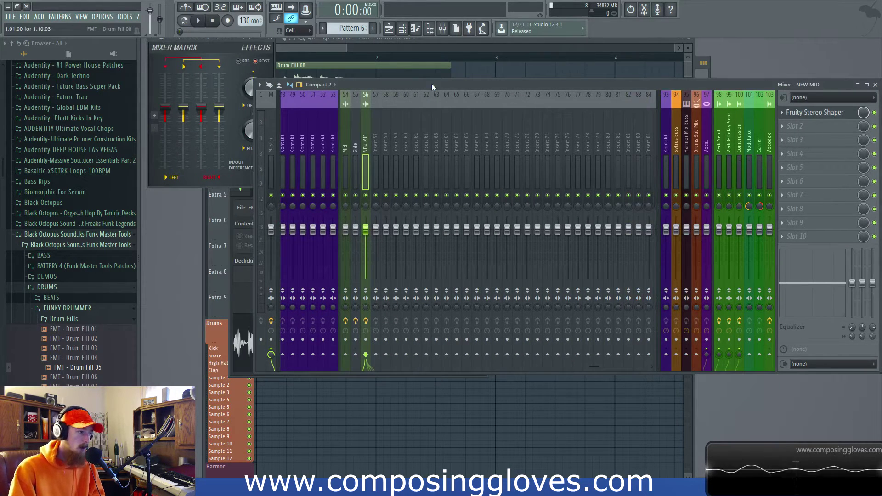
{"action": "left_click_drag", "start_coordinate": [221, 42], "coordinate": [220, 54]}
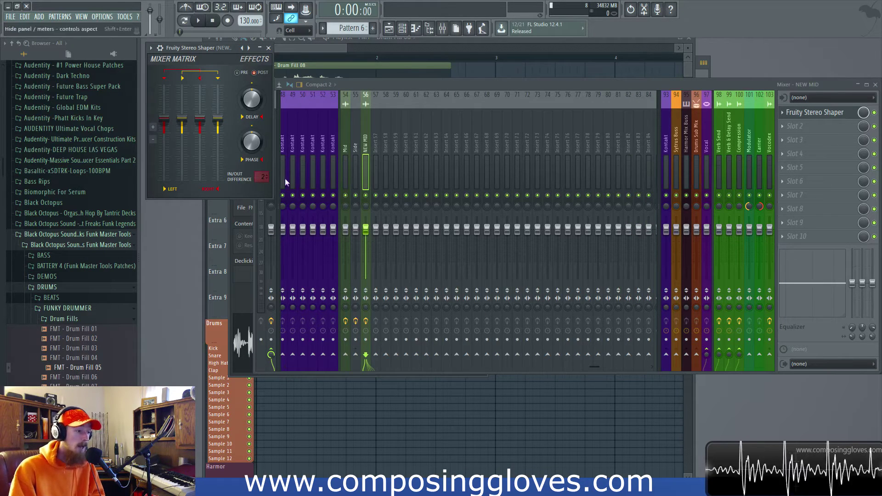
- Rename mixer insert 57 to SIDE
{"action": "double_click", "coordinate": [378, 144]}
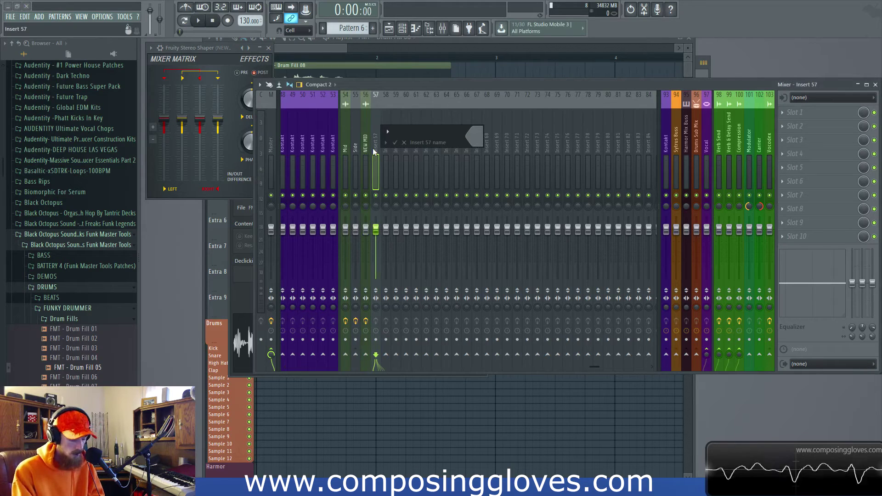
{"action": "type", "text": "SIDE"}
{"action": "key", "text": "Return"}
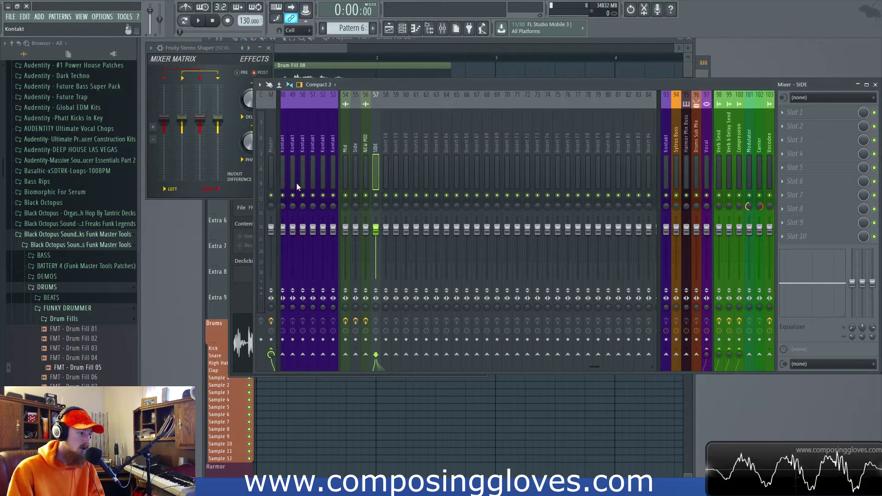
- Select NEW MID, reposition its Stereo Shaper window and bring the mixer forward
{"action": "left_click", "coordinate": [241, 189]}
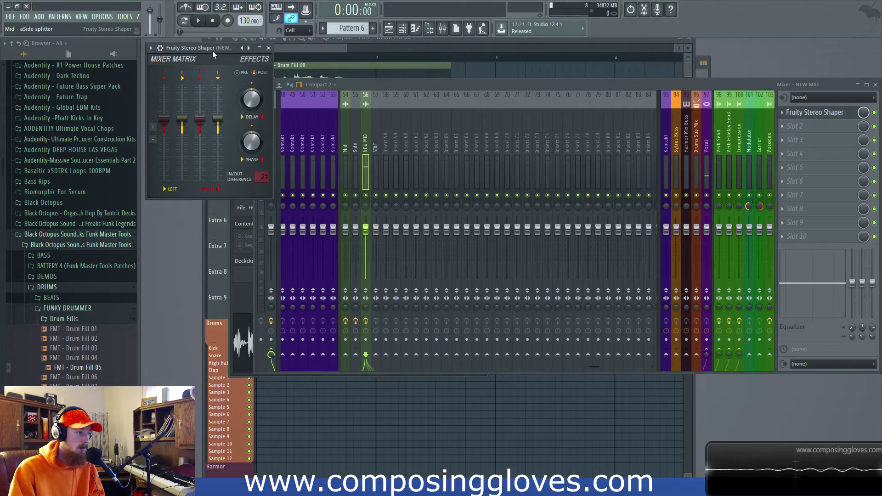
{"action": "left_click_drag", "start_coordinate": [213, 51], "coordinate": [254, 97]}
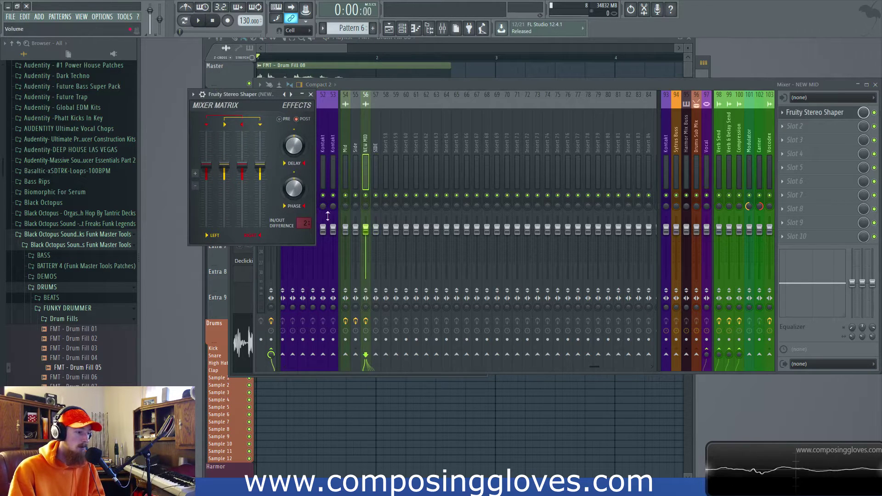
{"action": "left_click", "coordinate": [367, 157]}
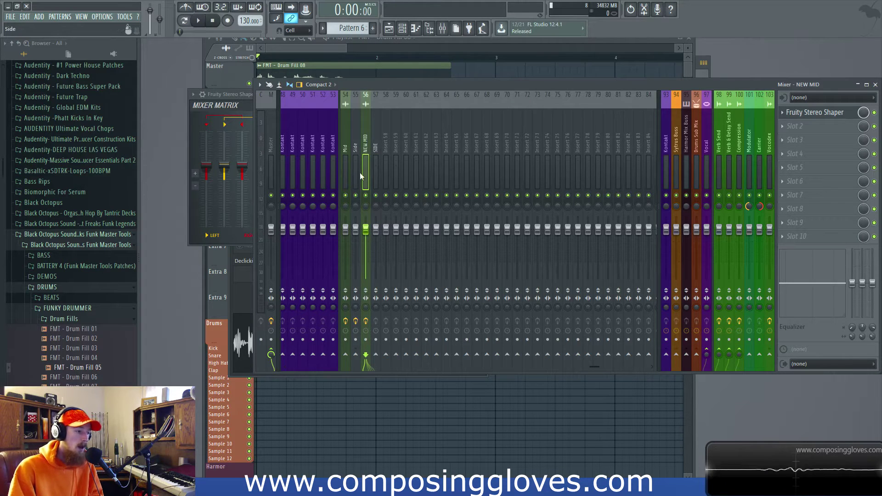
- Route NEW MID into SIDE and play the fill with the mixer expanded
{"action": "left_click", "coordinate": [376, 354]}
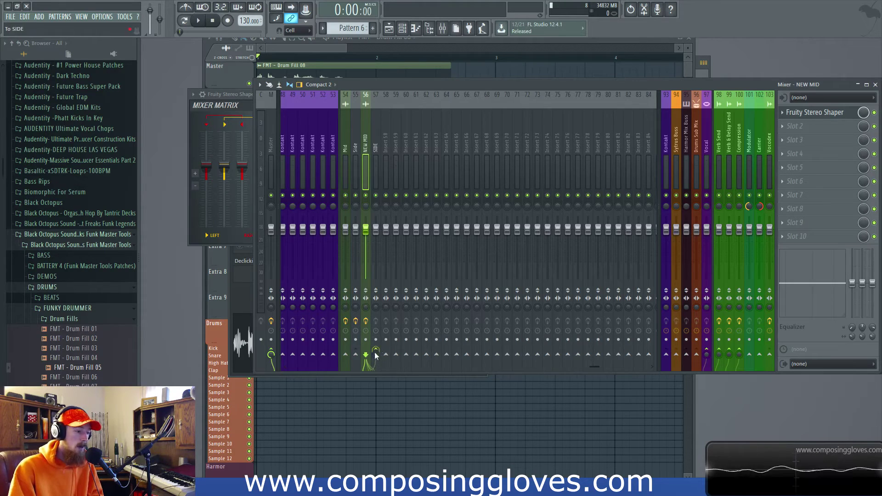
{"action": "key", "text": "space"}
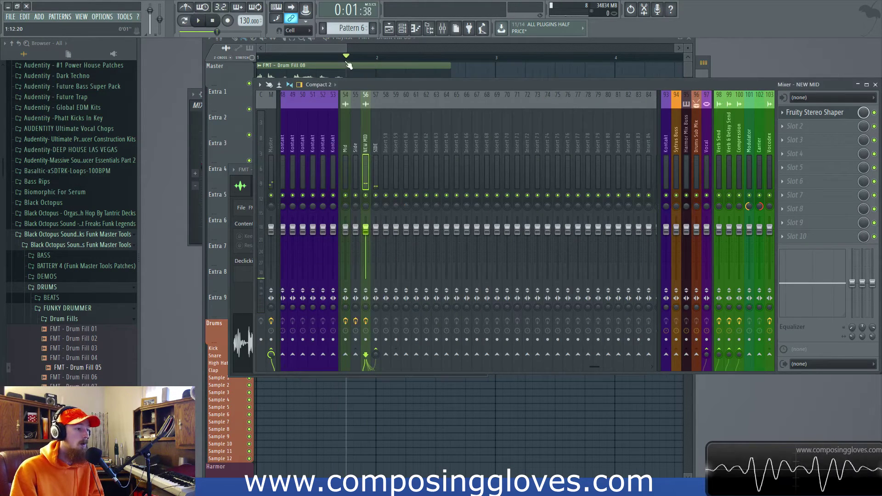
{"action": "key", "text": "space"}
{"action": "left_click_drag", "start_coordinate": [255, 82], "coordinate": [762, 81]}
{"action": "double_click", "coordinate": [742, 81]}
{"action": "key", "text": "space"}
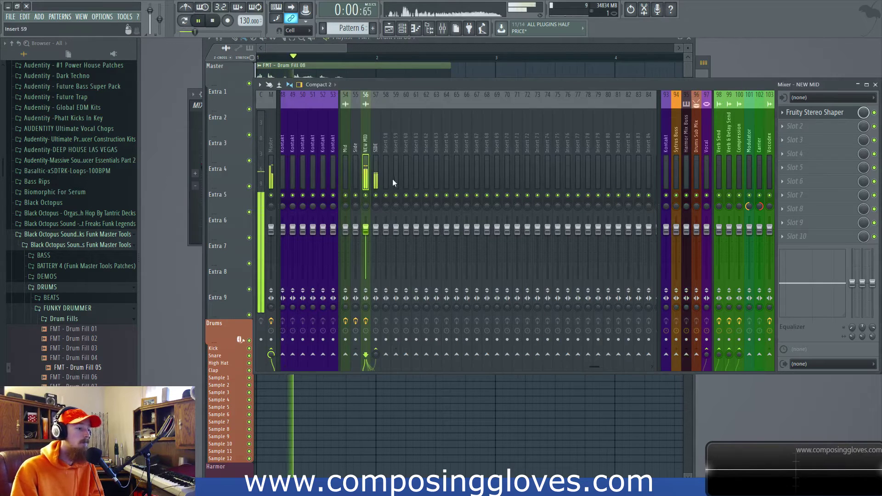
{"action": "key", "text": "space"}
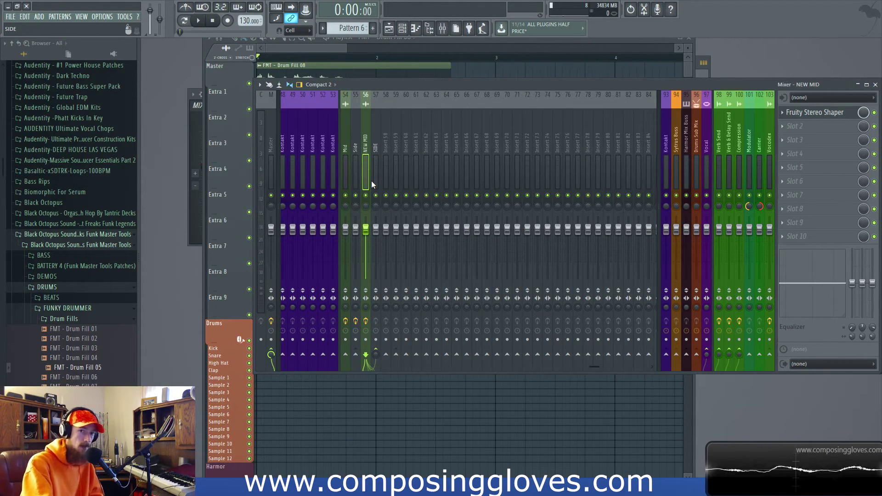
- Hear the side alone, then the mid alone, leaving both NEW MID and SIDE unmuted
{"action": "left_click", "coordinate": [366, 196]}
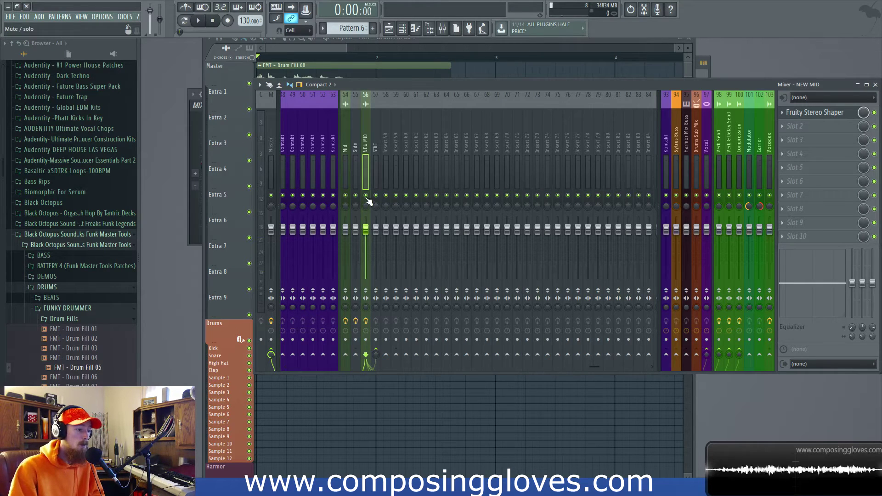
{"action": "key", "text": "space"}
{"action": "key", "text": "space"}
{"action": "left_click", "coordinate": [365, 195]}
{"action": "left_click", "coordinate": [376, 195]}
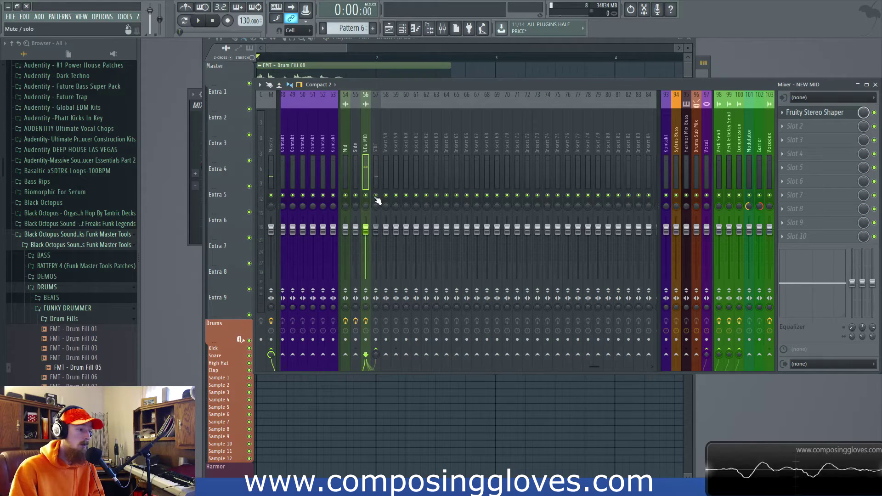
{"action": "key", "text": "space"}
{"action": "key", "text": "space"}
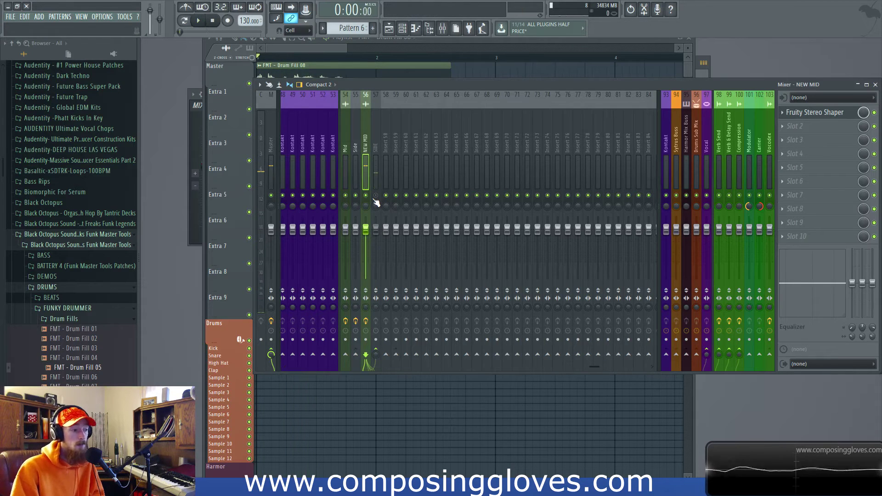
{"action": "left_click", "coordinate": [375, 198]}
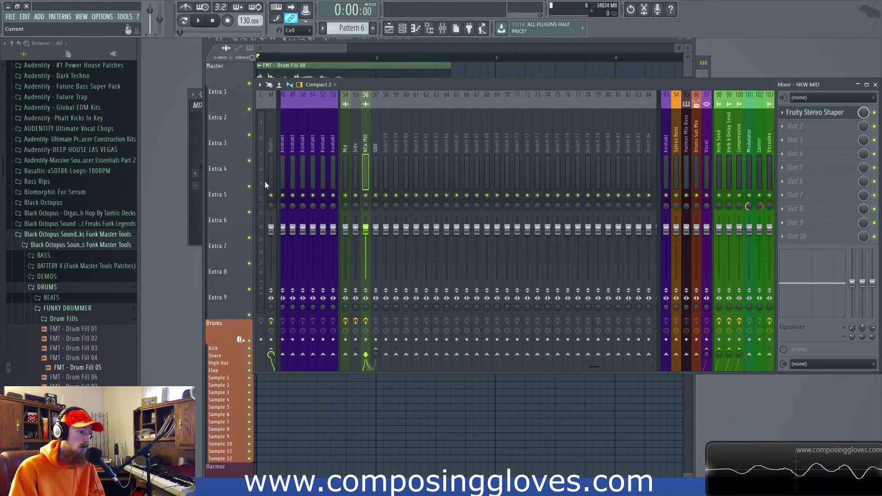
- Play the fill while inspecting the Master, NEW MID and SIDE effect chains
{"action": "left_click", "coordinate": [271, 305]}
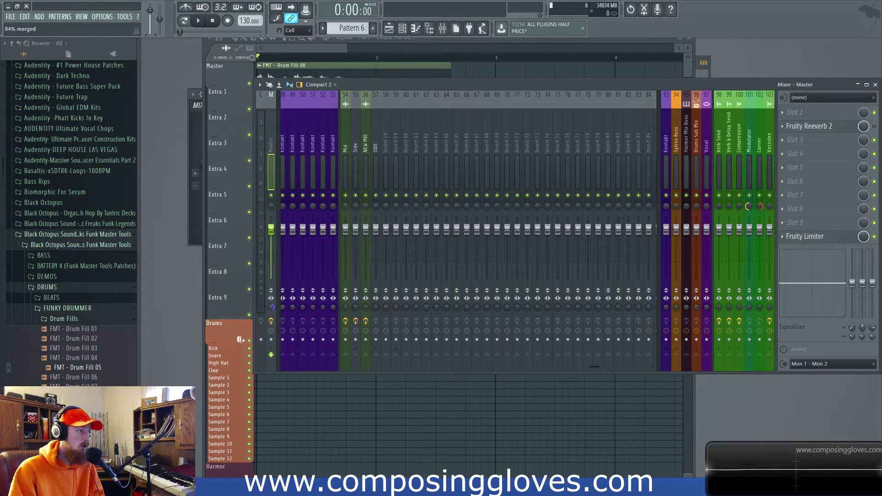
{"action": "key", "text": "space"}
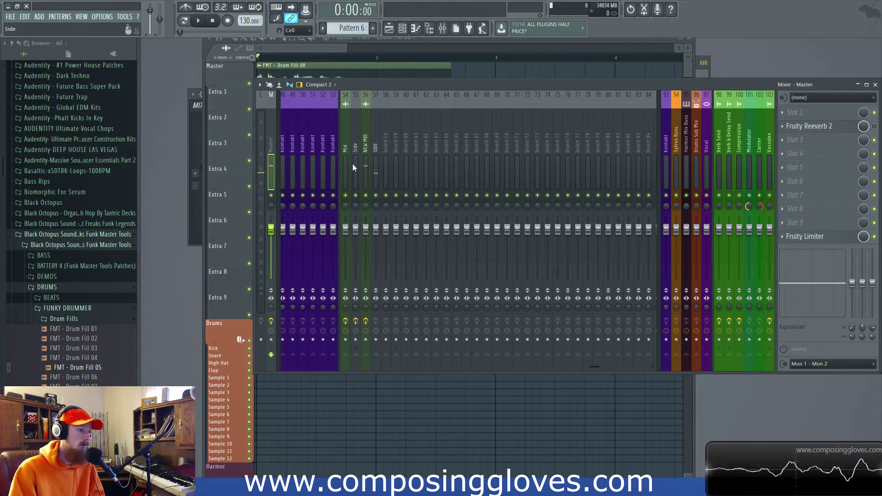
{"action": "left_click", "coordinate": [367, 158]}
{"action": "left_click", "coordinate": [375, 168]}
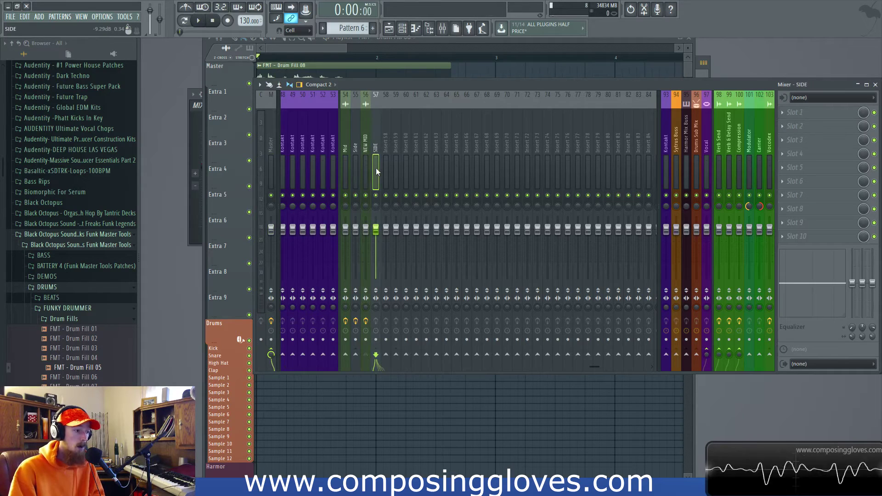
{"action": "left_click", "coordinate": [366, 158]}
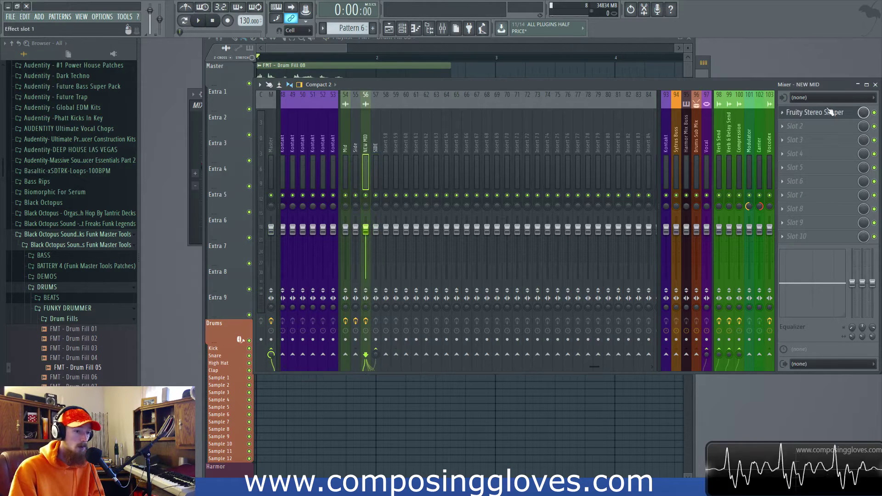
- Review NEW MID's Stereo Shaper settings, then send SIDE's output to an empty insert
{"action": "left_click", "coordinate": [848, 113]}
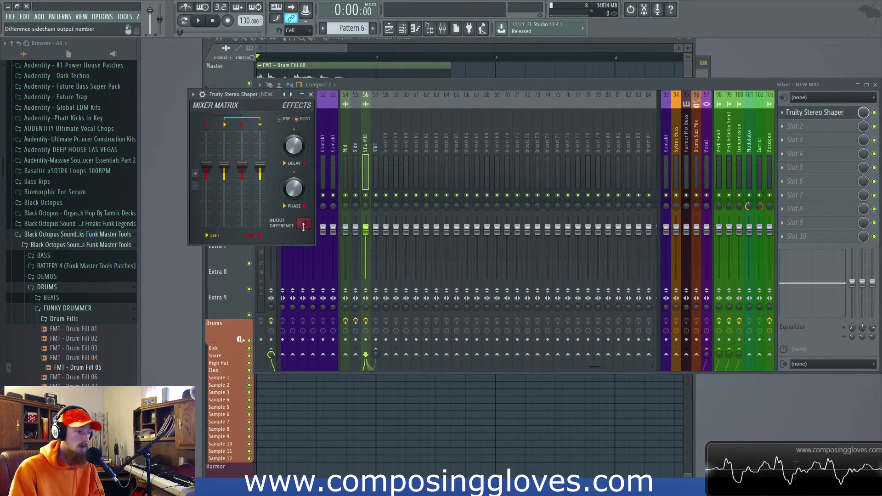
{"action": "left_click", "coordinate": [376, 159]}
{"action": "left_click", "coordinate": [369, 164]}
{"action": "left_click", "coordinate": [244, 113]}
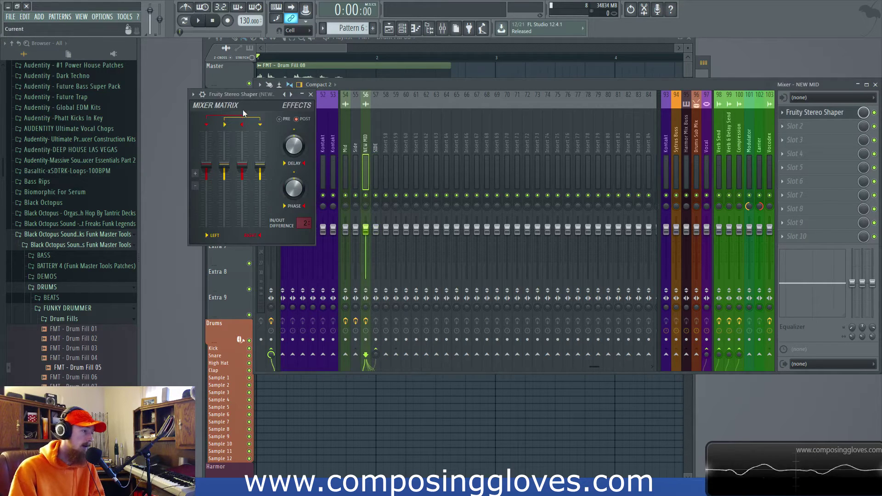
{"action": "key", "text": "Escape"}
{"action": "left_click", "coordinate": [379, 160]}
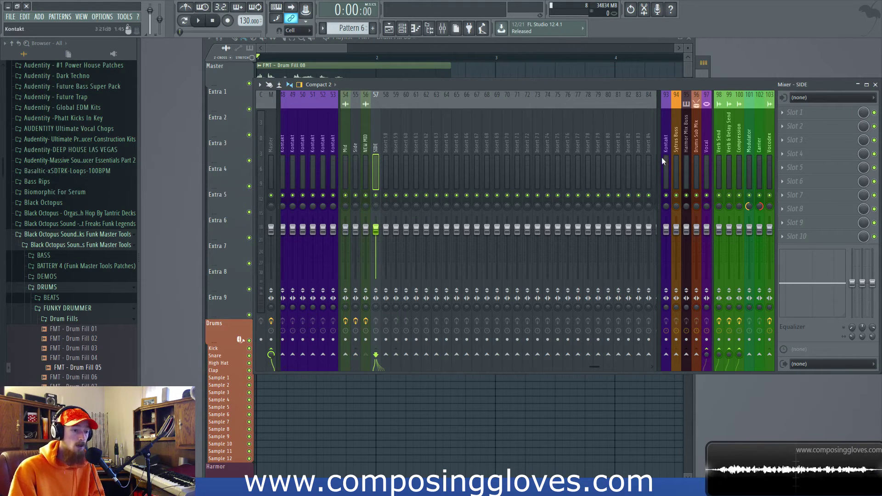
{"action": "left_click", "coordinate": [391, 357]}
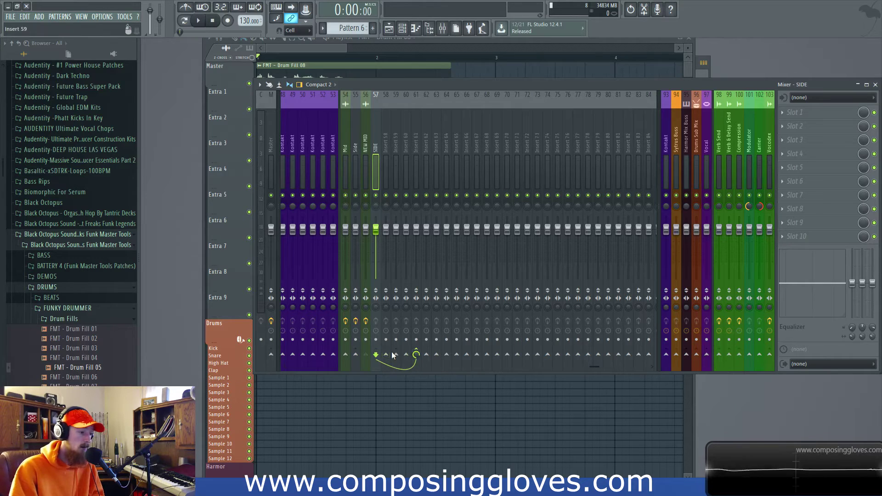
- Route SIDE's output to the Master, compare it with NEW MID and Mid, then open SIDE's first effect slot
{"action": "left_click", "coordinate": [271, 354]}
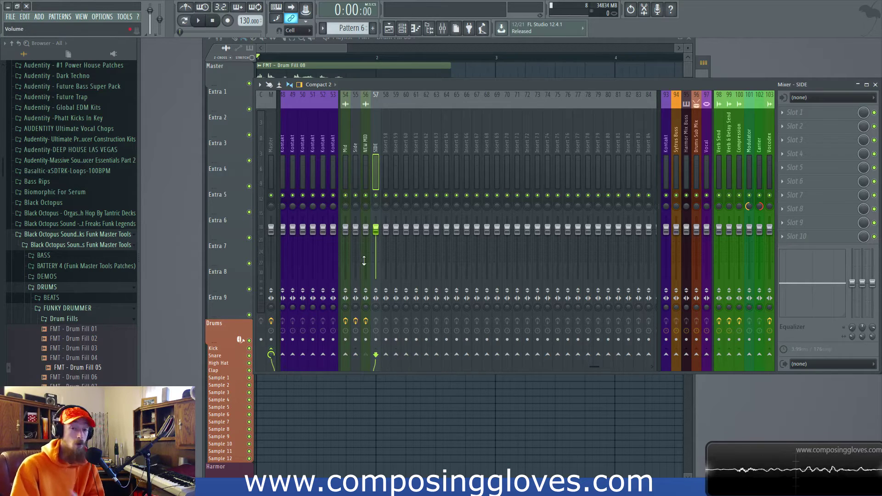
{"action": "left_click", "coordinate": [366, 152]}
{"action": "left_click", "coordinate": [377, 165]}
{"action": "left_click", "coordinate": [367, 169]}
{"action": "left_click", "coordinate": [354, 170]}
{"action": "left_click", "coordinate": [346, 175]}
{"action": "left_click", "coordinate": [367, 175]}
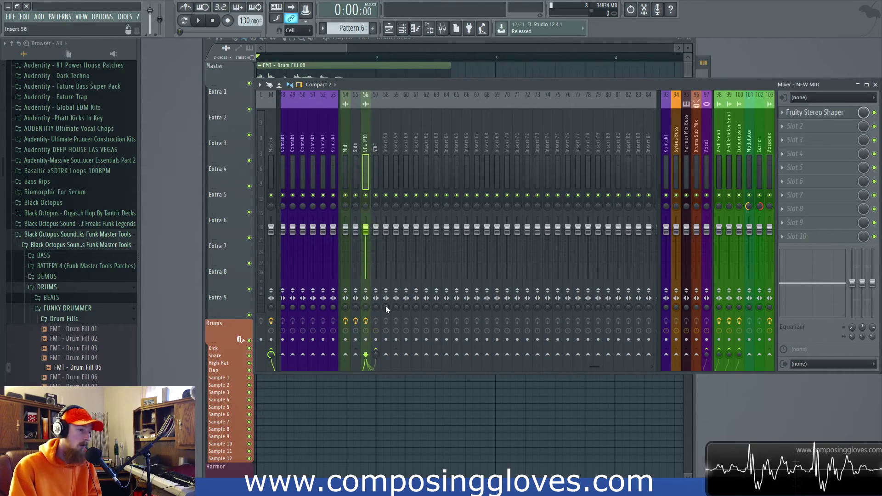
{"action": "left_click", "coordinate": [376, 159]}
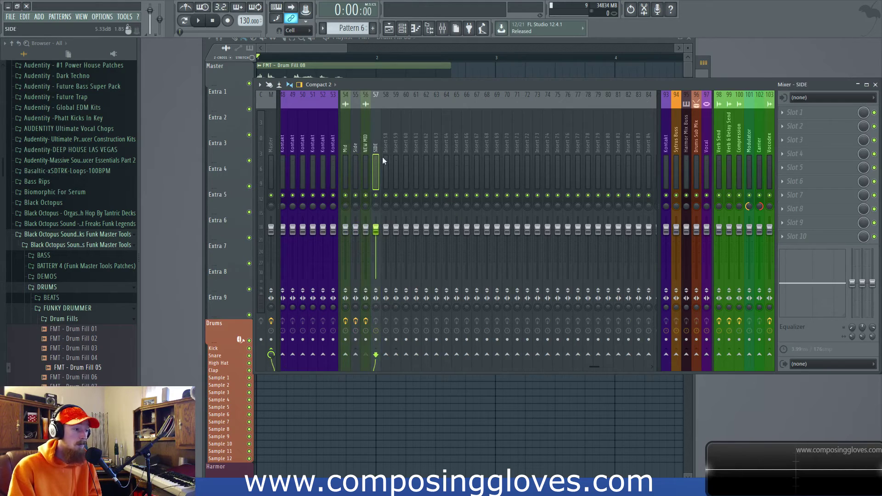
{"action": "left_click", "coordinate": [786, 113]}
- Load Fruity Reeverb 2 onto SIDE's first slot and play the fill to hear it
{"action": "left_click", "coordinate": [596, 196]}
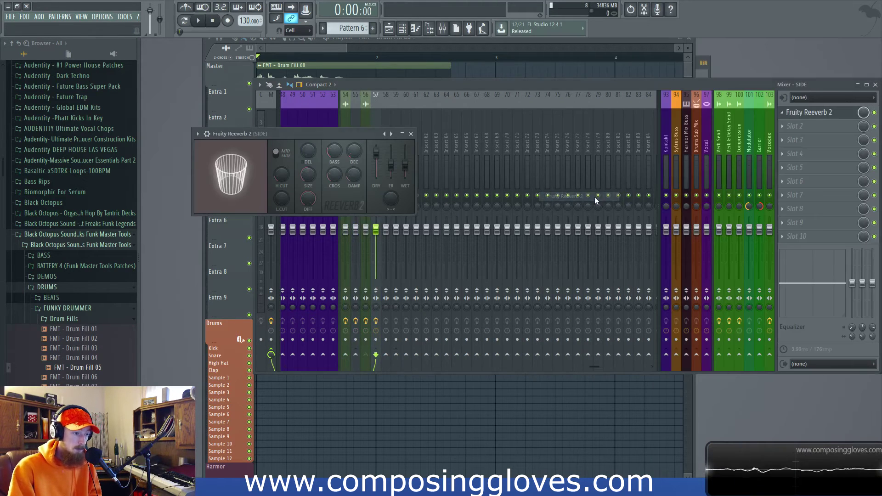
{"action": "left_click_drag", "start_coordinate": [310, 130], "coordinate": [468, 117]}
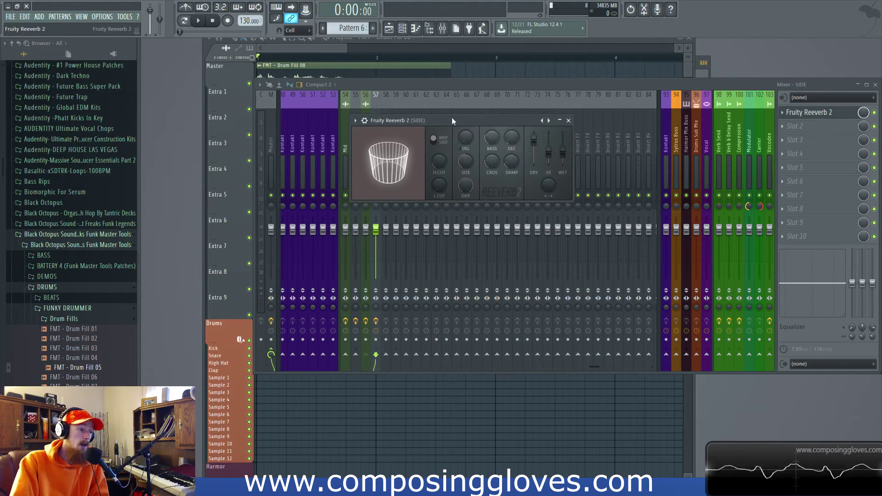
{"action": "left_click_drag", "start_coordinate": [451, 117], "coordinate": [506, 108]}
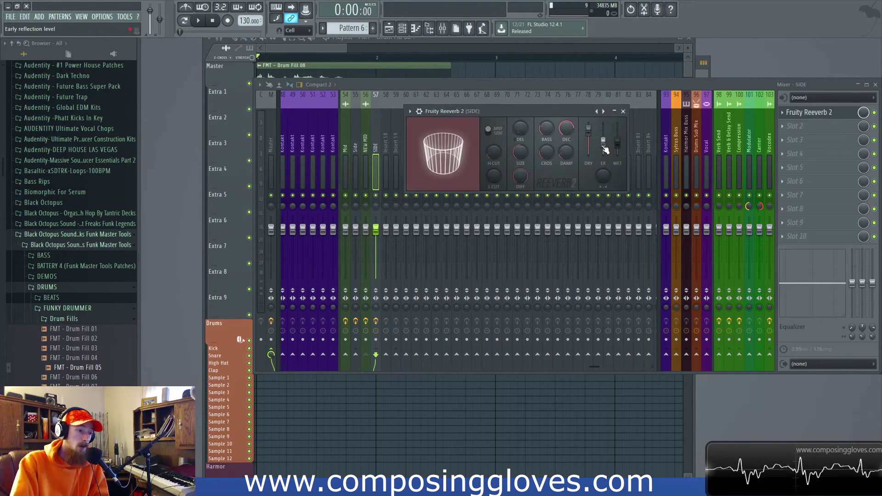
{"action": "key", "text": "space"}
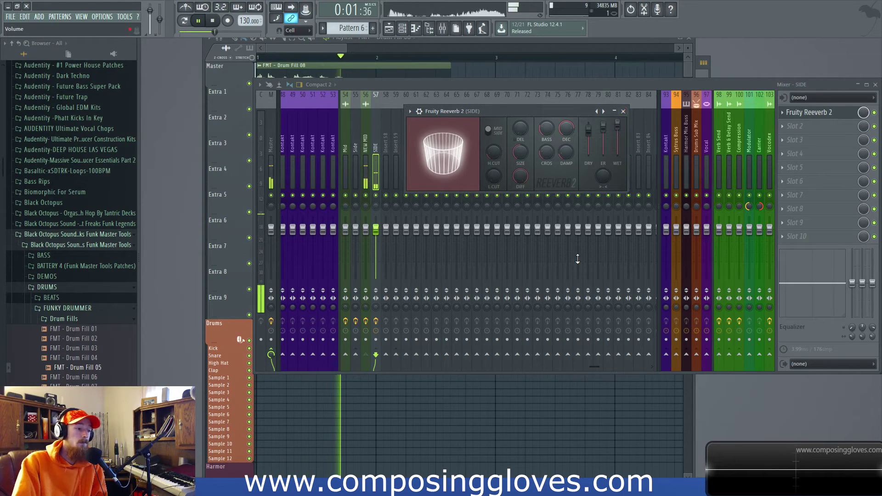
- Set the reverb's input to SIDE and lower its early reflections and wet level
{"action": "left_click", "coordinate": [502, 137]}
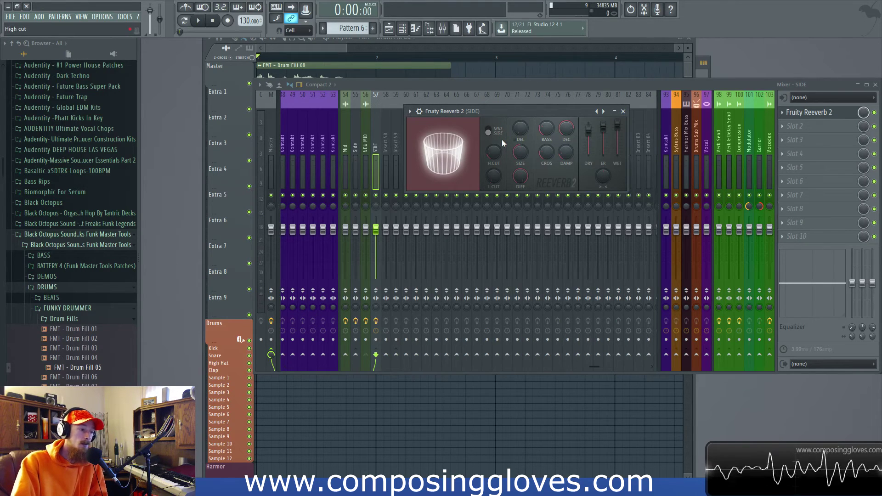
{"action": "key", "text": "space"}
{"action": "key", "text": "space"}
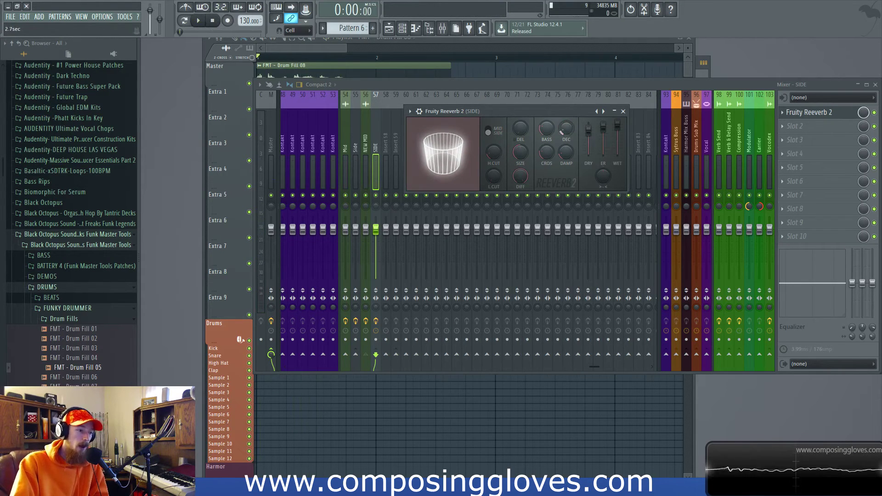
{"action": "left_click_drag", "start_coordinate": [603, 125], "coordinate": [617, 147]}
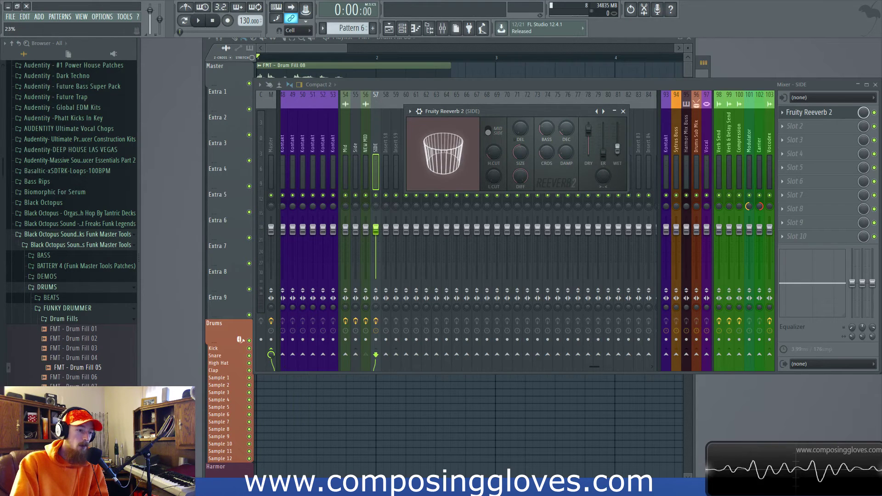
{"action": "key", "text": "Escape"}
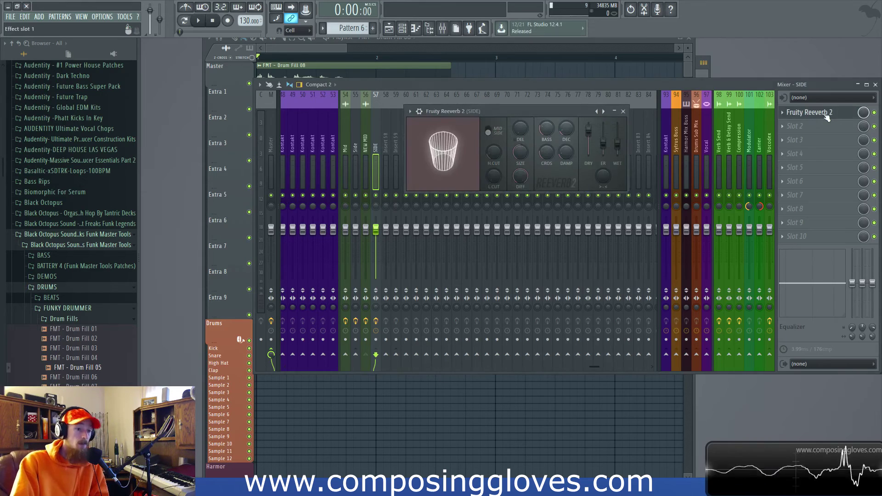
- Add Fruity Parametric EQ 2 in slot 2, boosting 3594 Hz by 5.5 dB and cutting lows near 703 Hz
{"action": "left_click", "coordinate": [784, 129]}
{"action": "left_click", "coordinate": [704, 192]}
{"action": "left_click_drag", "start_coordinate": [350, 220], "coordinate": [272, 252]}
{"action": "left_click_drag", "start_coordinate": [271, 220], "coordinate": [316, 258]}
{"action": "key", "text": "space"}
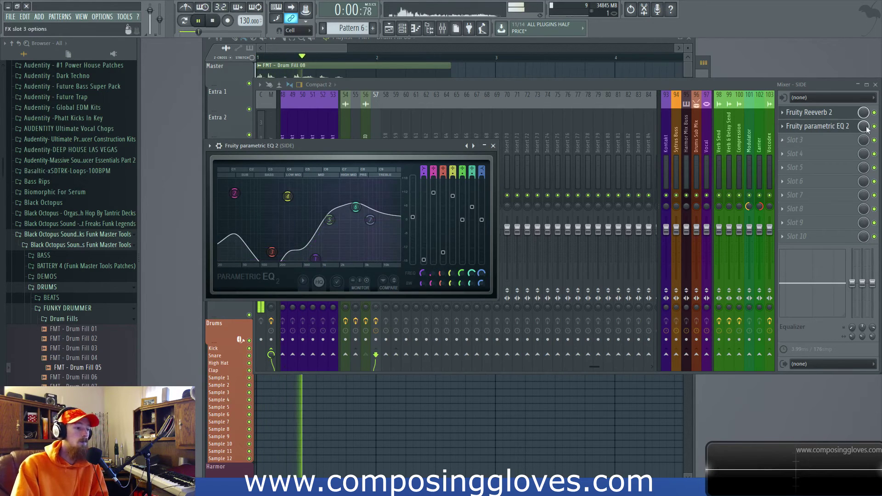
{"action": "key", "text": "space"}
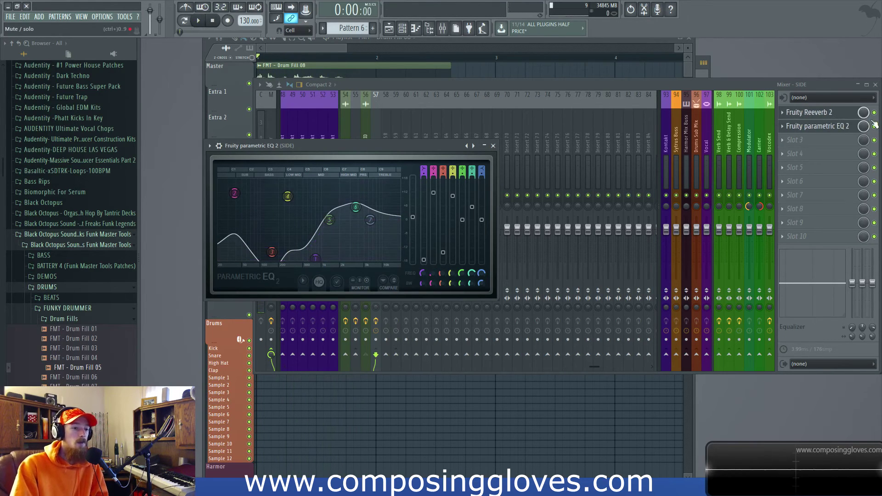
- Bypass the EQ to compare, reopen the Fruity Reeverb 2 settings, and open slot 3's effect list
{"action": "left_click", "coordinate": [874, 126]}
{"action": "left_click", "coordinate": [817, 126]}
{"action": "left_click", "coordinate": [809, 112]}
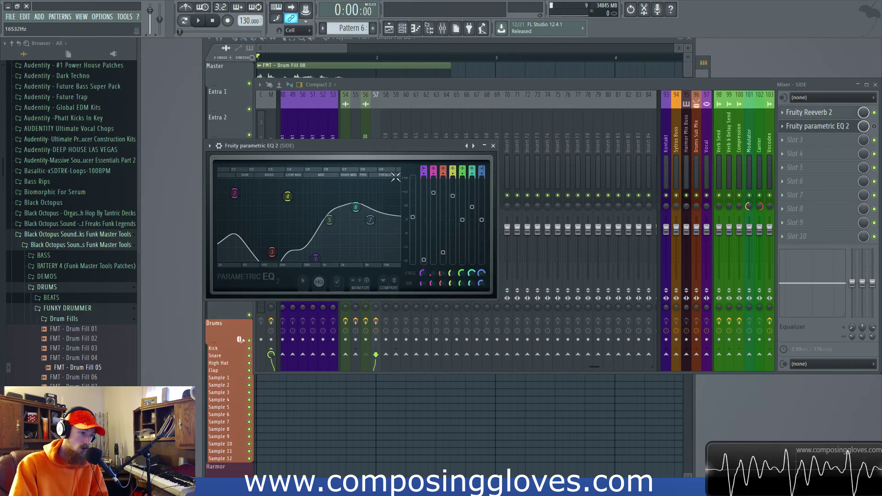
{"action": "left_click", "coordinate": [832, 140]}
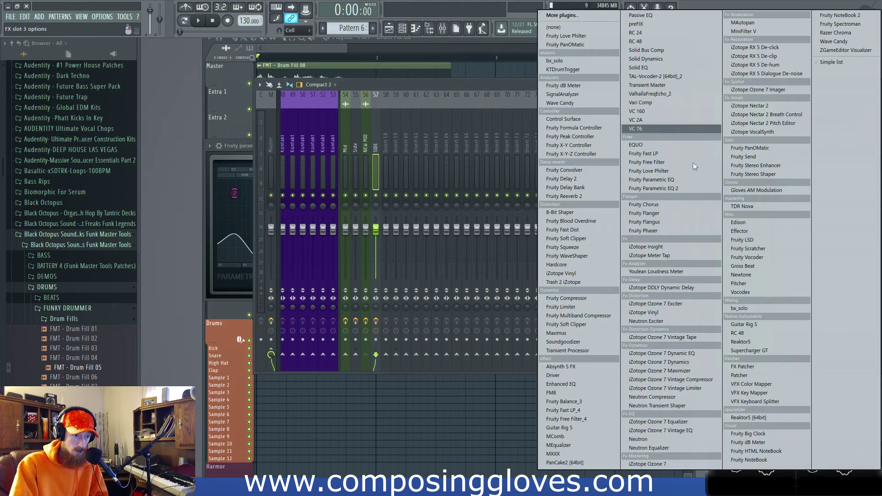
- Close slot 3's effect list without adding anything and select the NEW MID insert (56)
{"action": "left_click", "coordinate": [505, 99]}
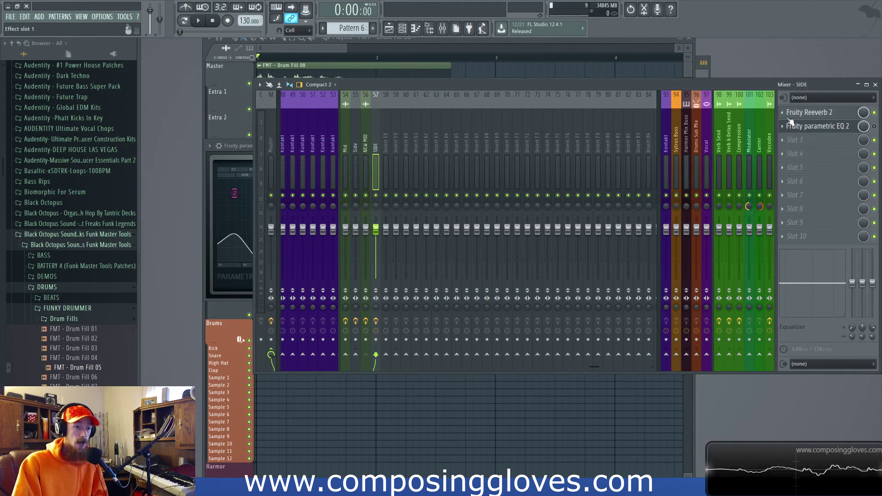
{"action": "left_click", "coordinate": [365, 144]}
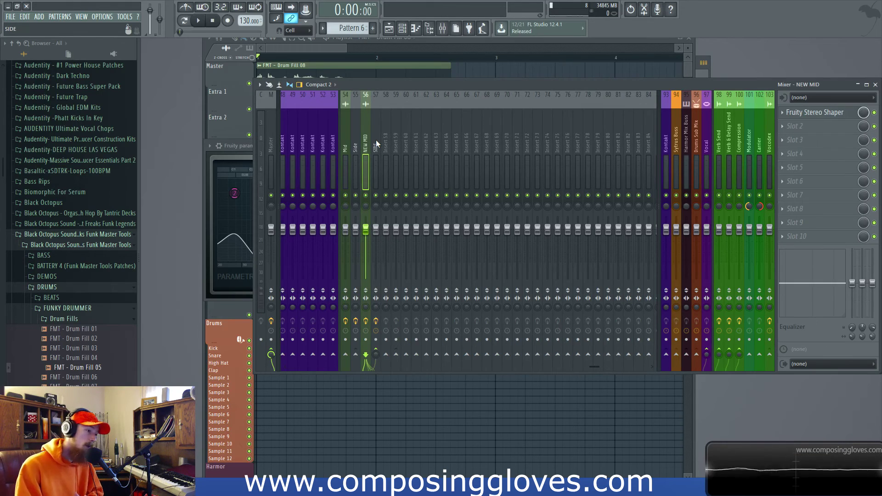